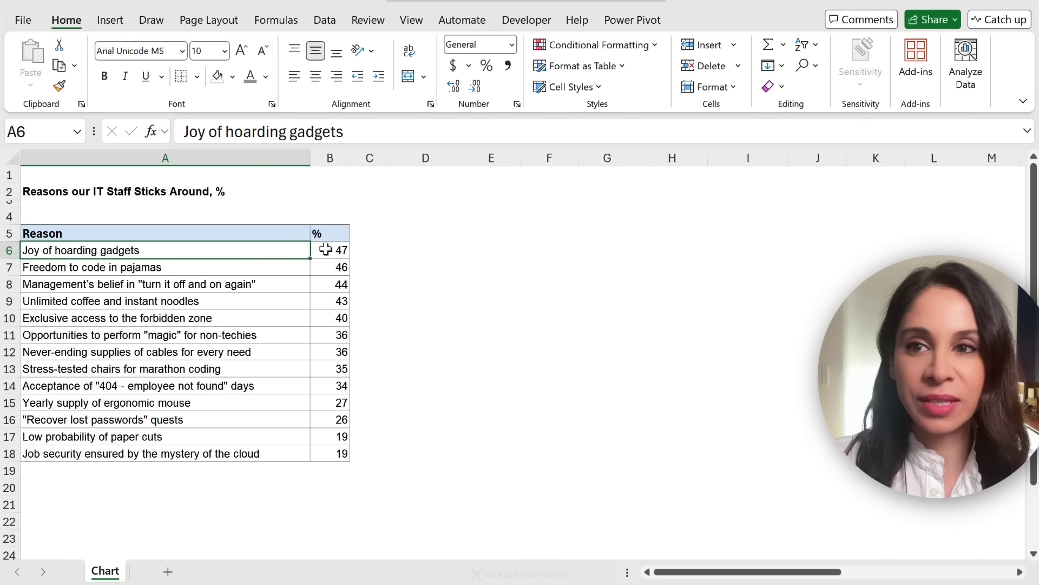
Review the percentage values, sheet title and reasons list, then select cell D6
click(327, 249)
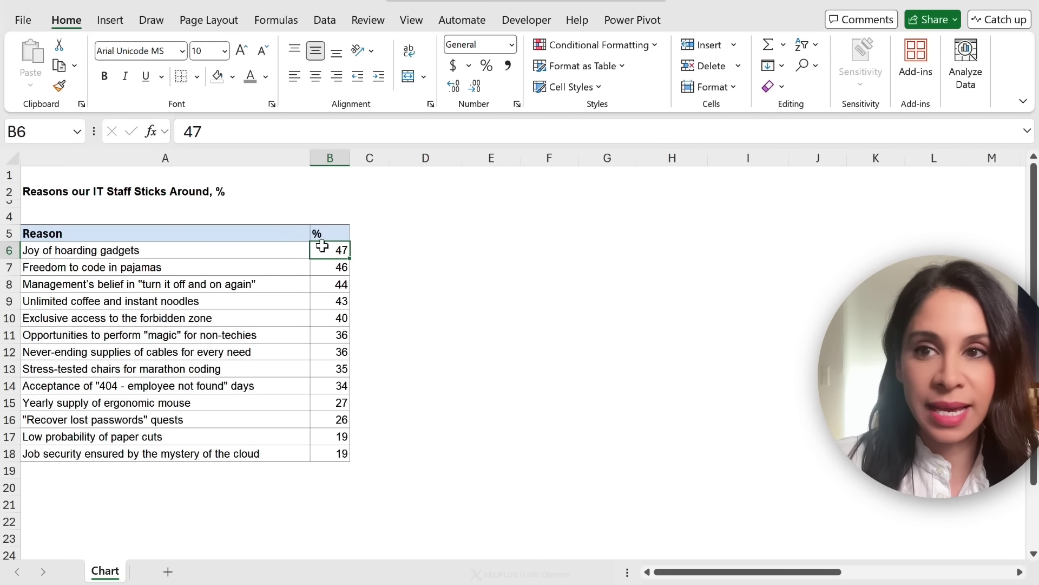
mouse_move(319, 249)
mouse_down()
mouse_move(307, 395)
mouse_move(341, 457)
mouse_move(328, 454)
mouse_up()
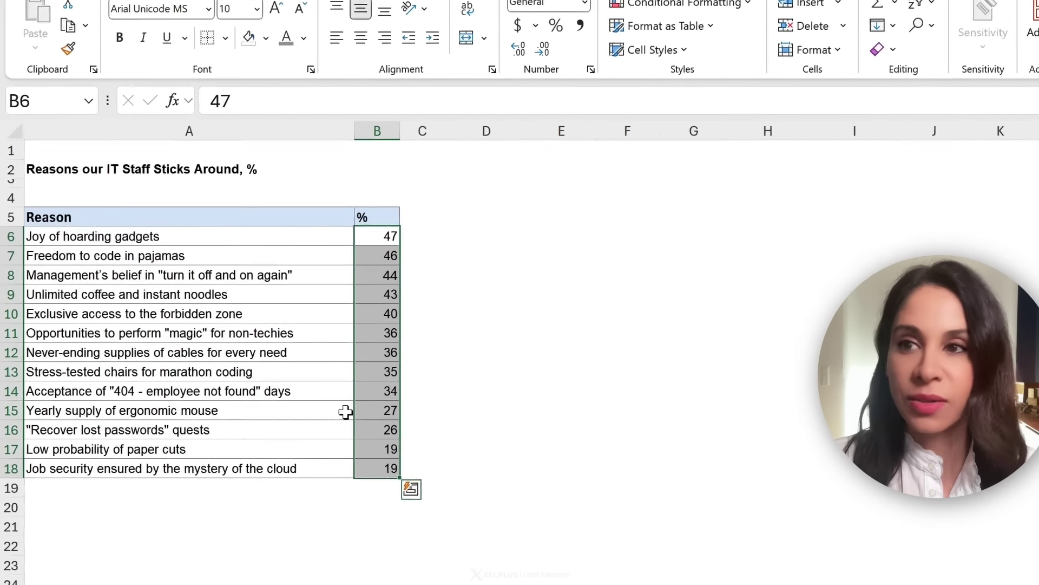
click(98, 172)
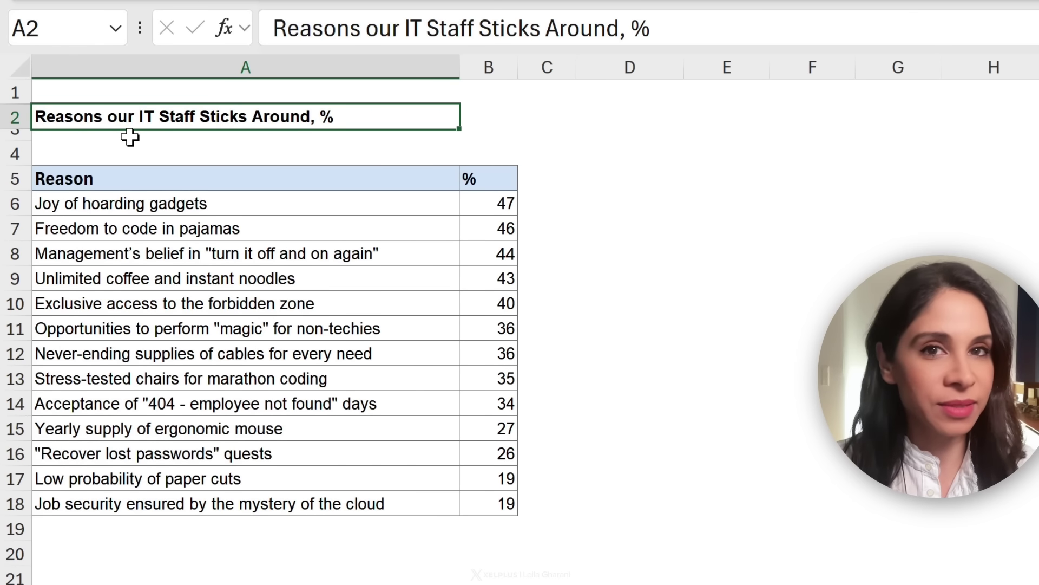
click(162, 213)
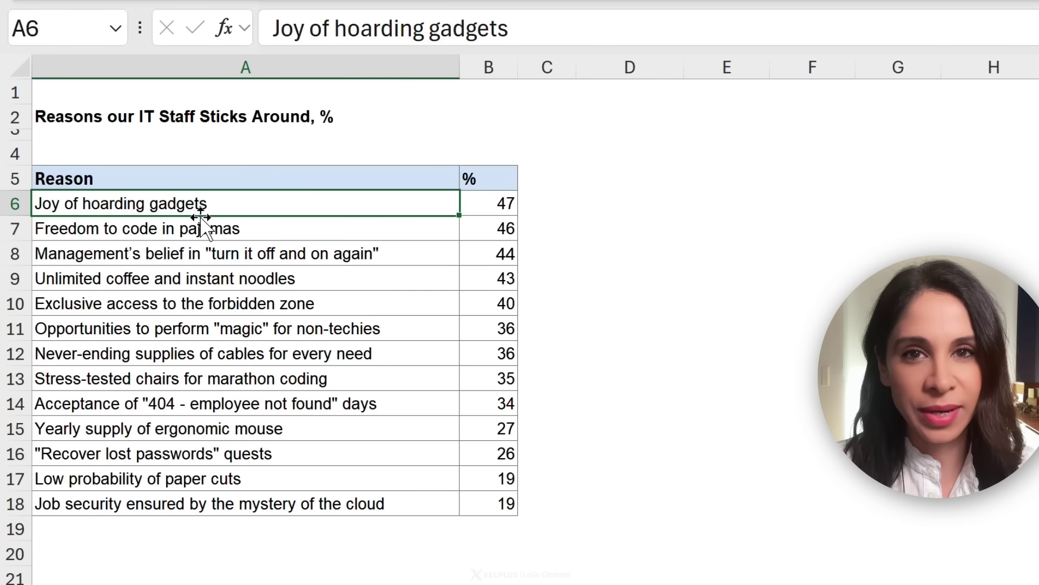
click(199, 507)
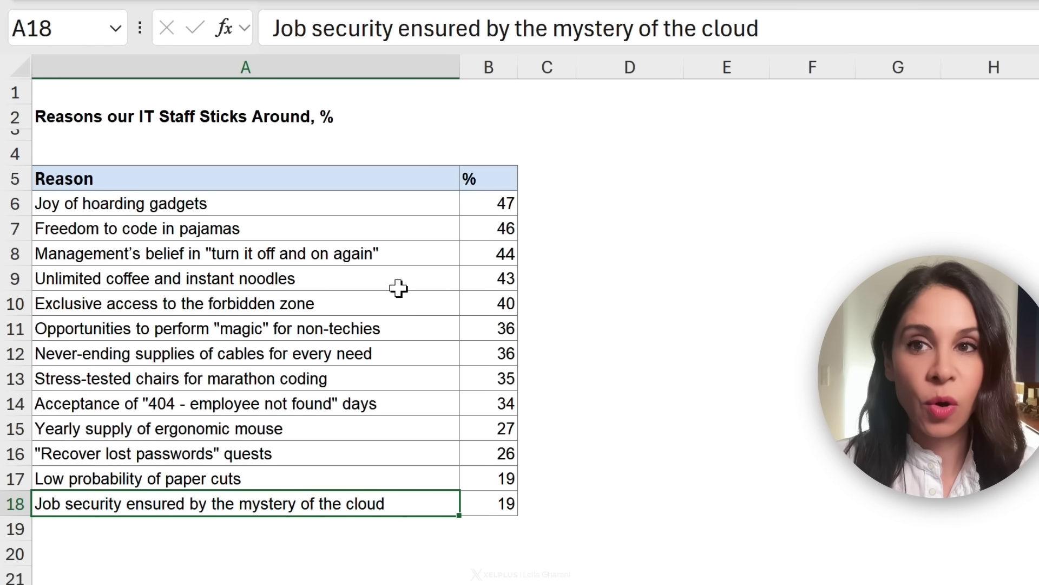
click(628, 202)
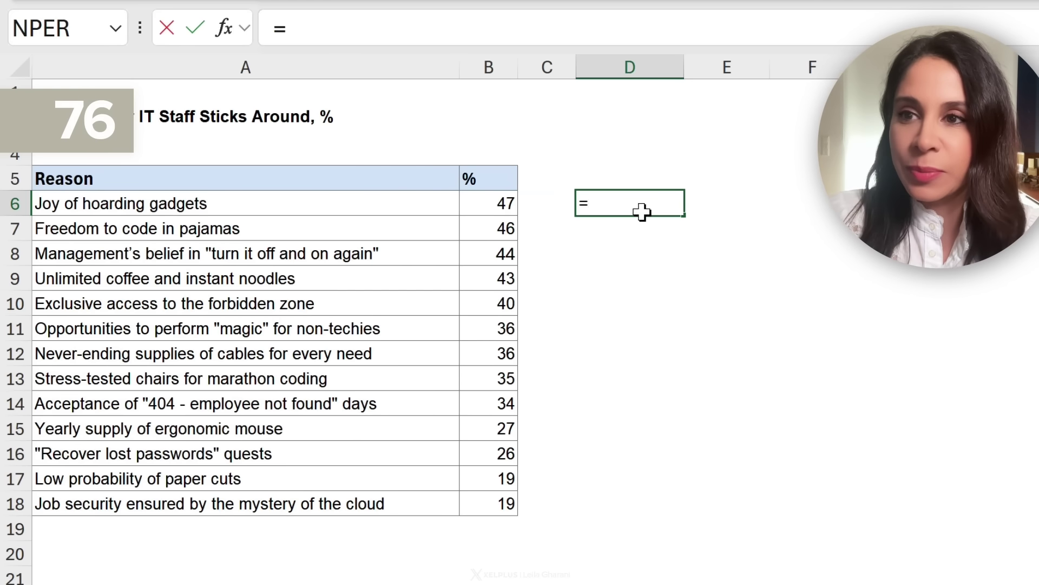
Enter =A6 in D6, fill it down to row 18, and autofit column D
key(Left)
key(Left)
key(Left)
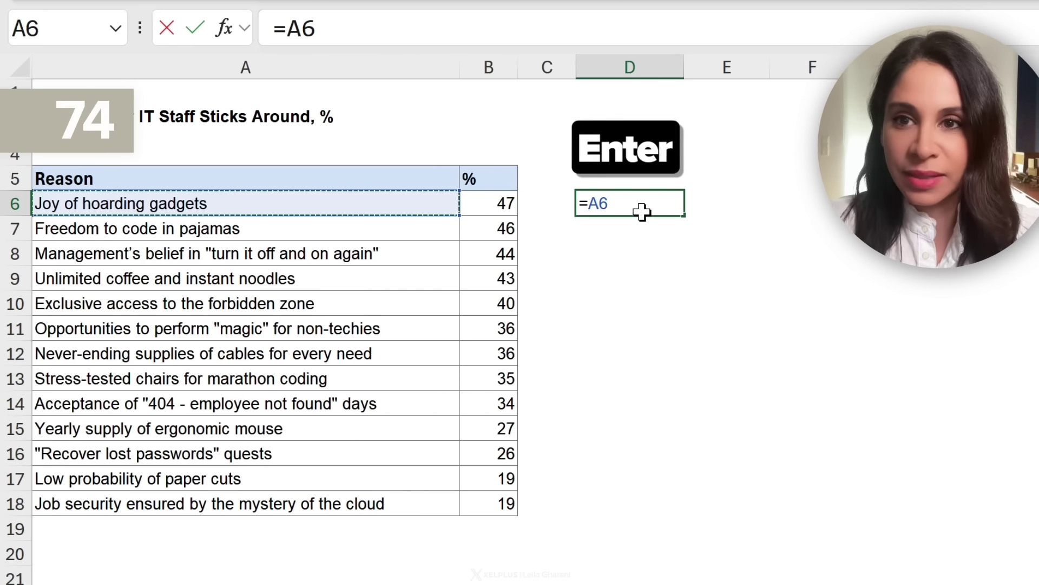
key(Return)
drag(684, 214, 667, 514)
scroll(658, 65, right, 5)
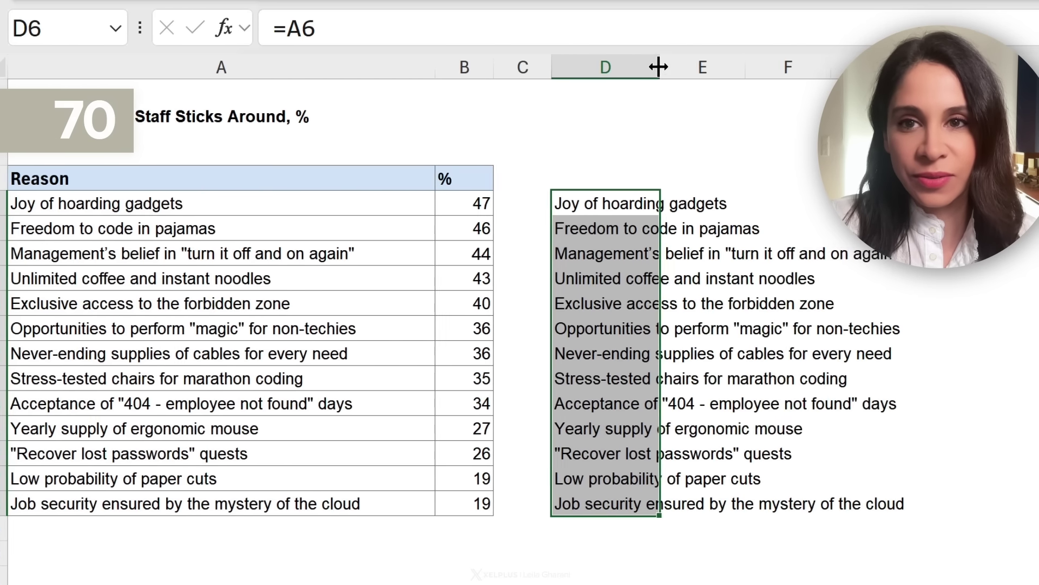
double_click(658, 66)
In E6, begin =REPT("–",B6) using the dash from the symbol picker
click(662, 194)
scroll(596, 295, right, 3)
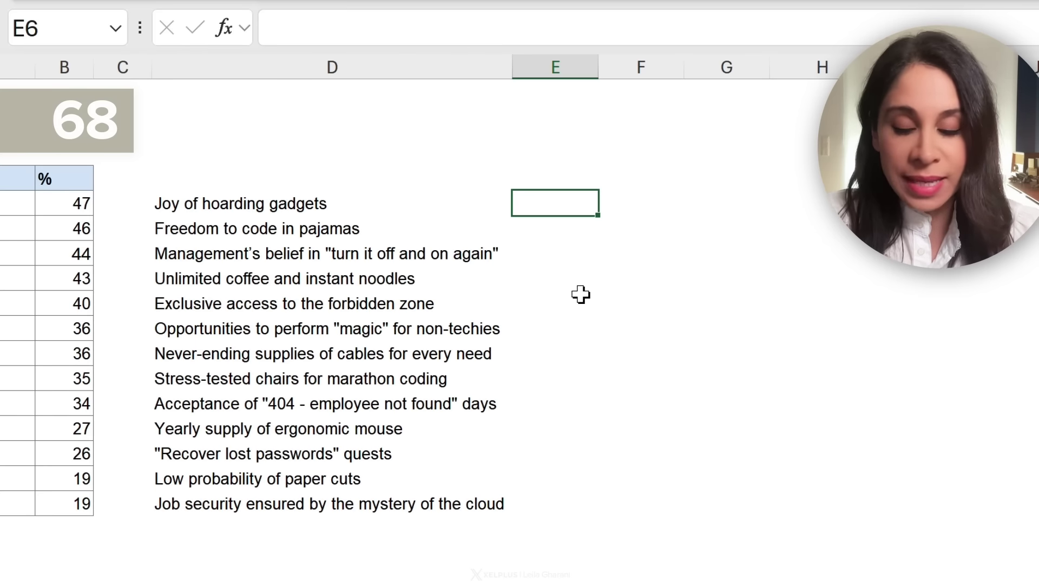
text(=rept)
key(Tab)
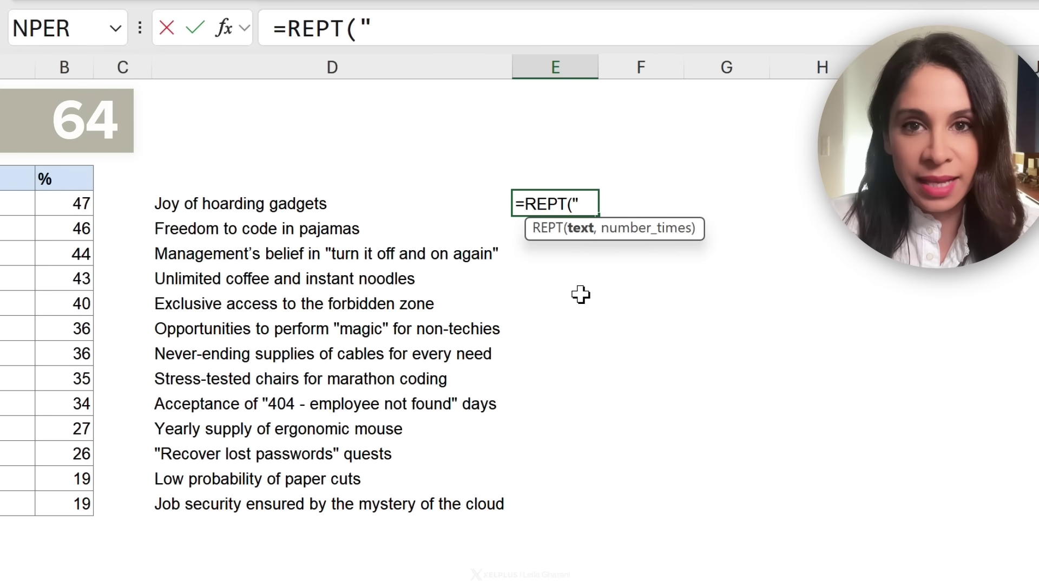
key(super+period)
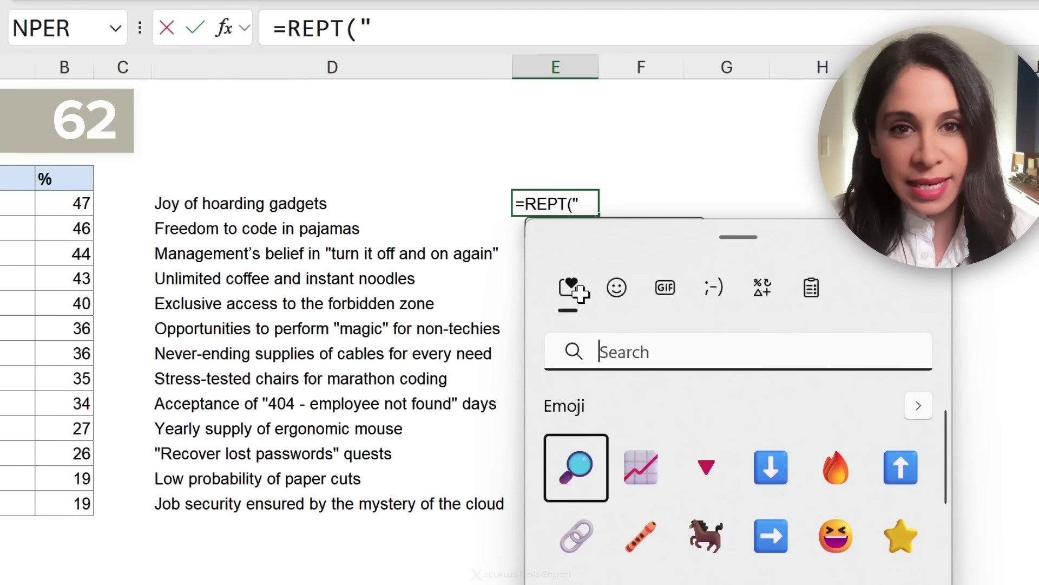
click(762, 288)
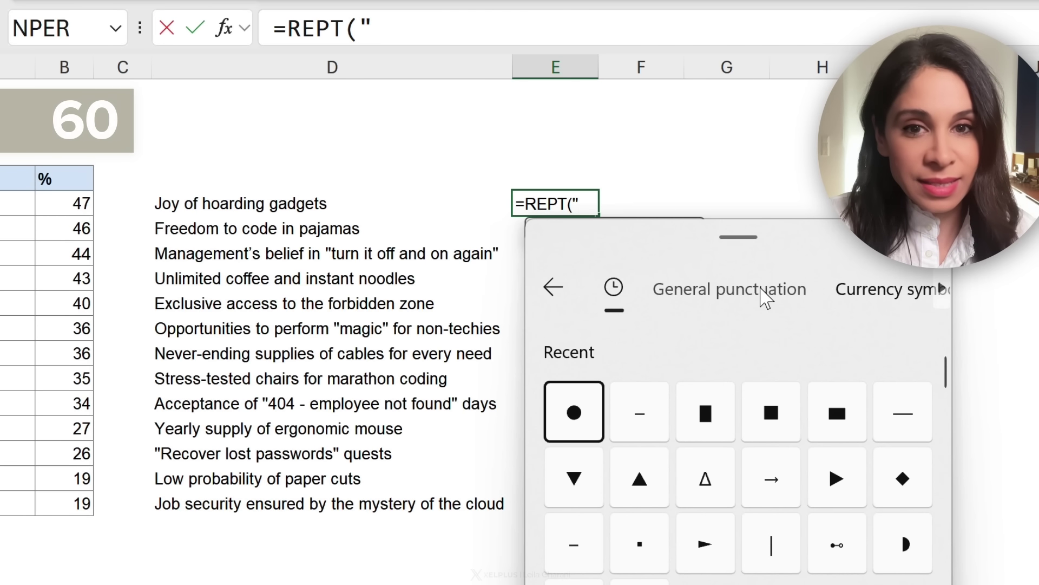
click(652, 414)
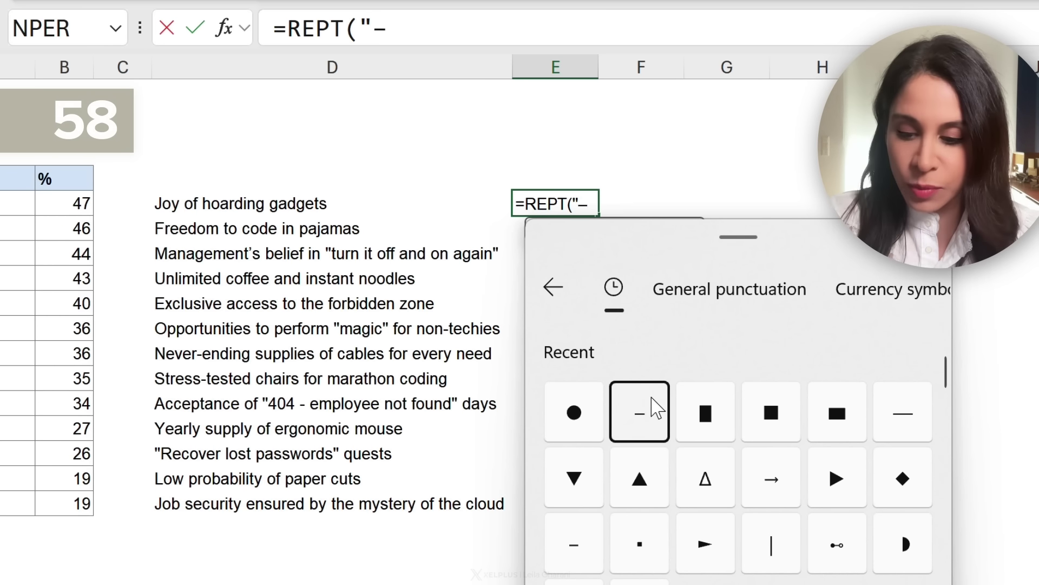
text(")
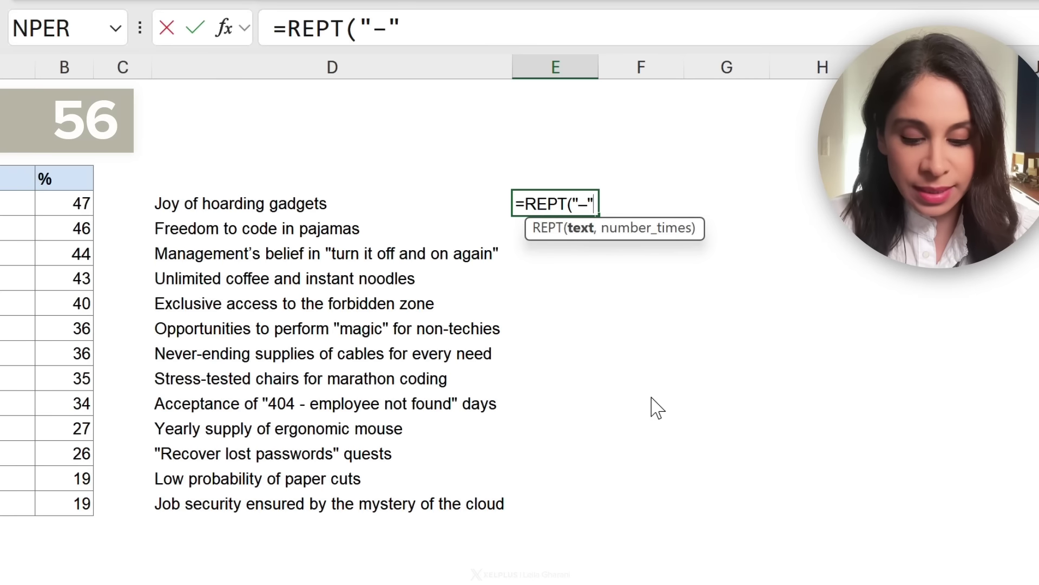
text(,)
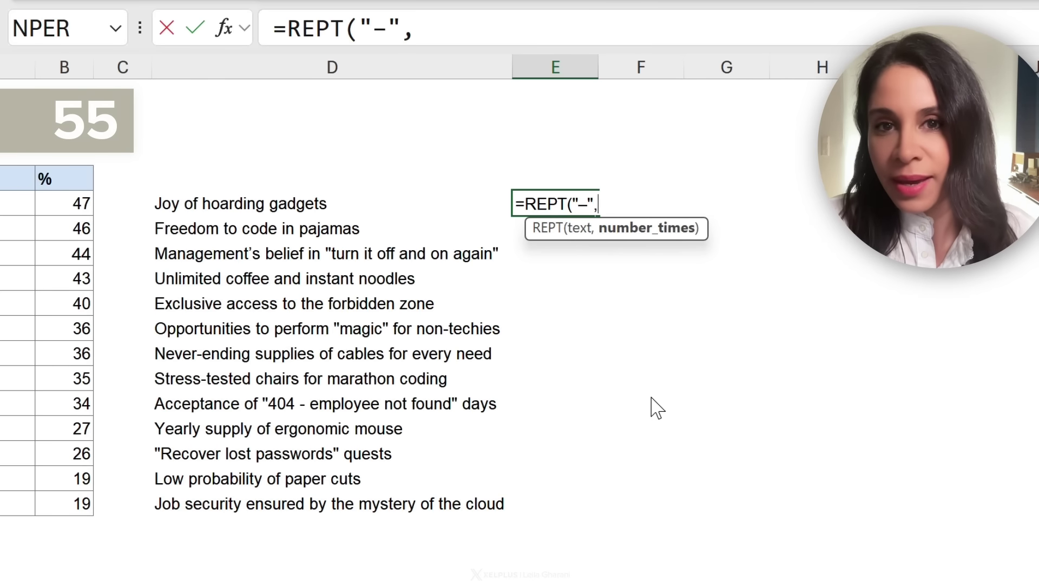
click(72, 212)
text())
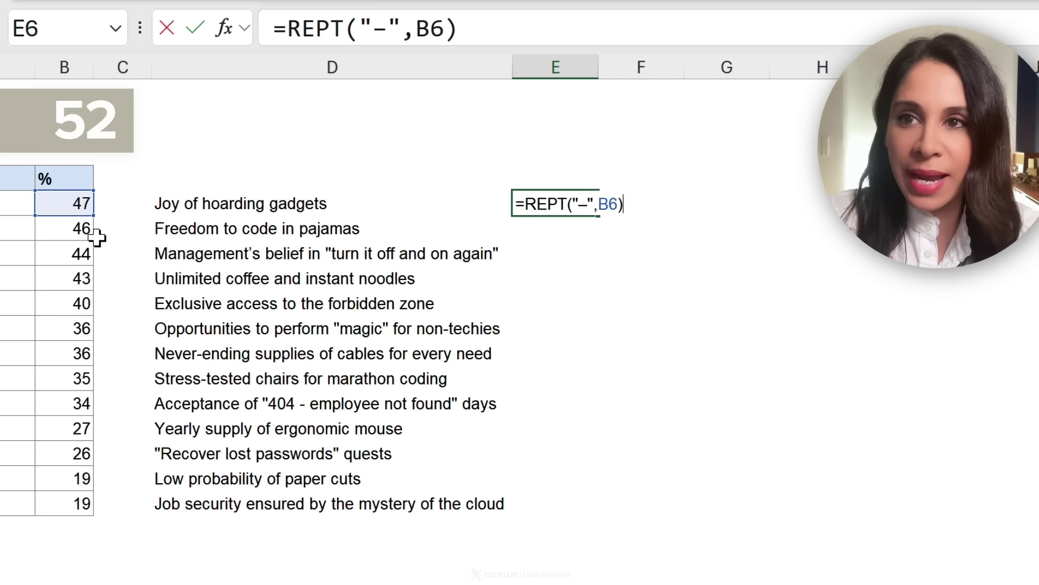
text(&)
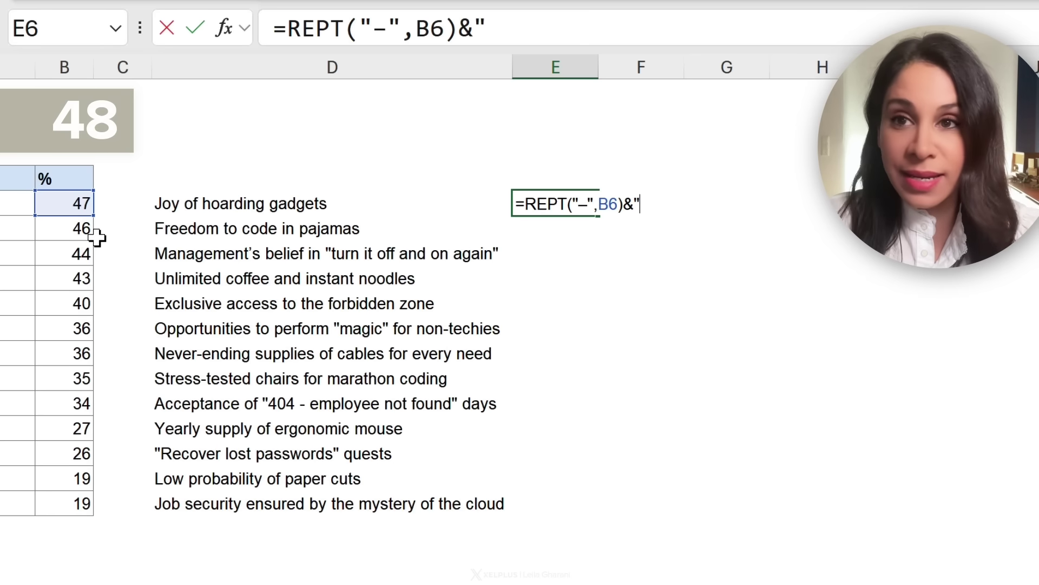
Append the ● dot and B6 so E6 reads =REPT("–",B6)&"● "&B6
key(super+period)
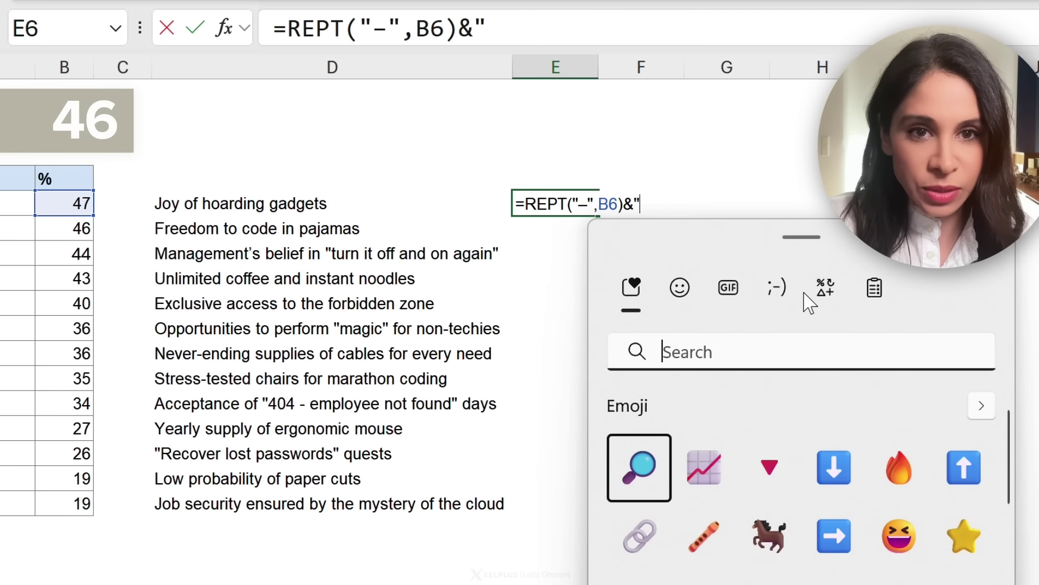
click(824, 288)
click(716, 425)
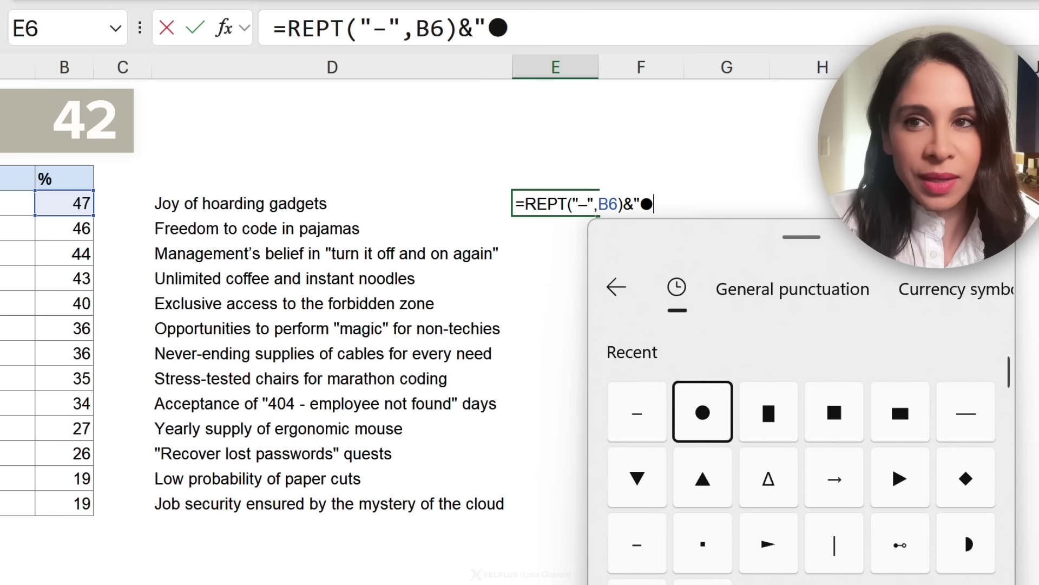
key(Escape)
click(582, 27)
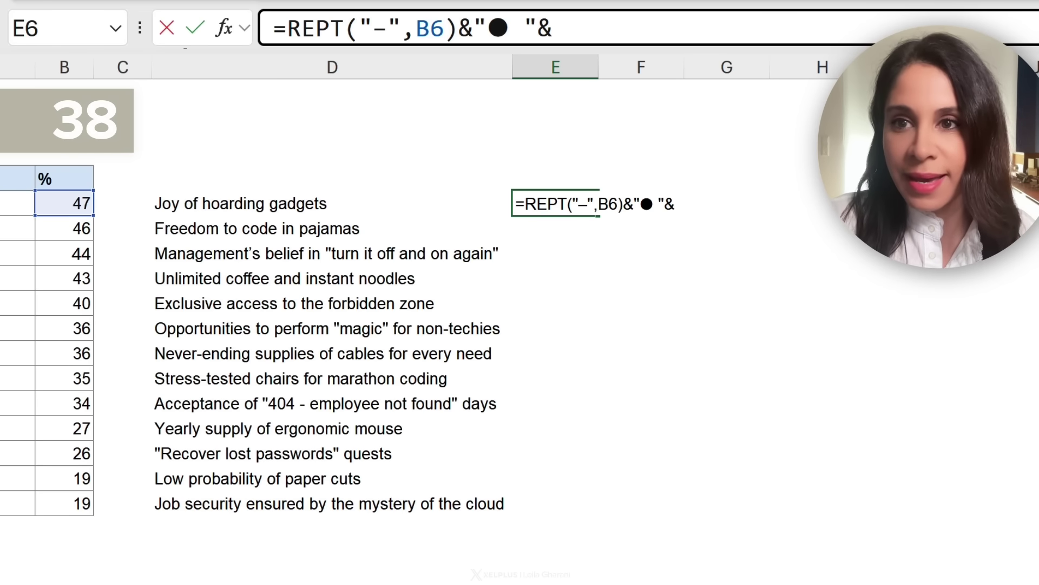
click(57, 202)
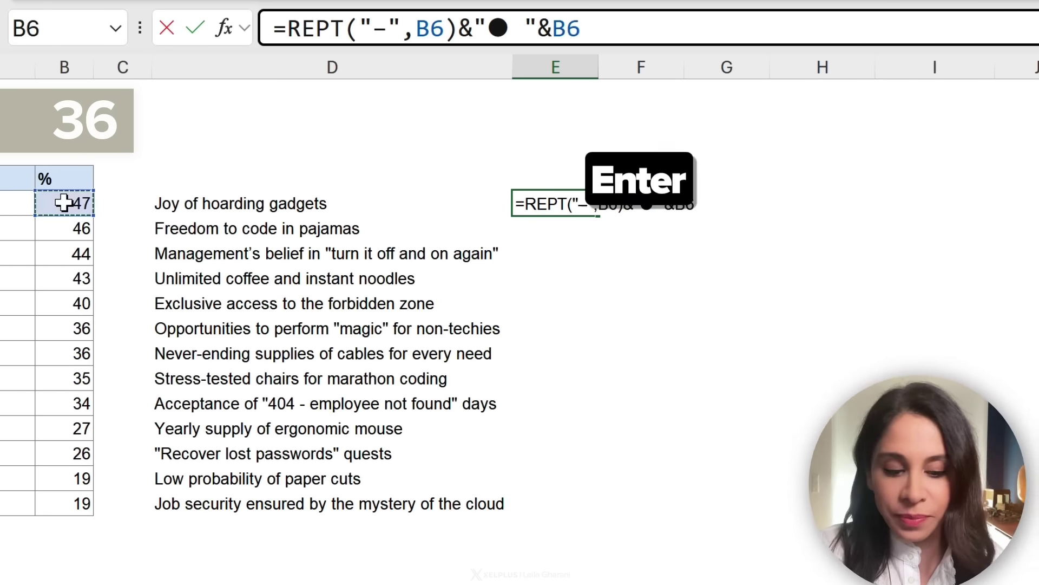
key(Return)
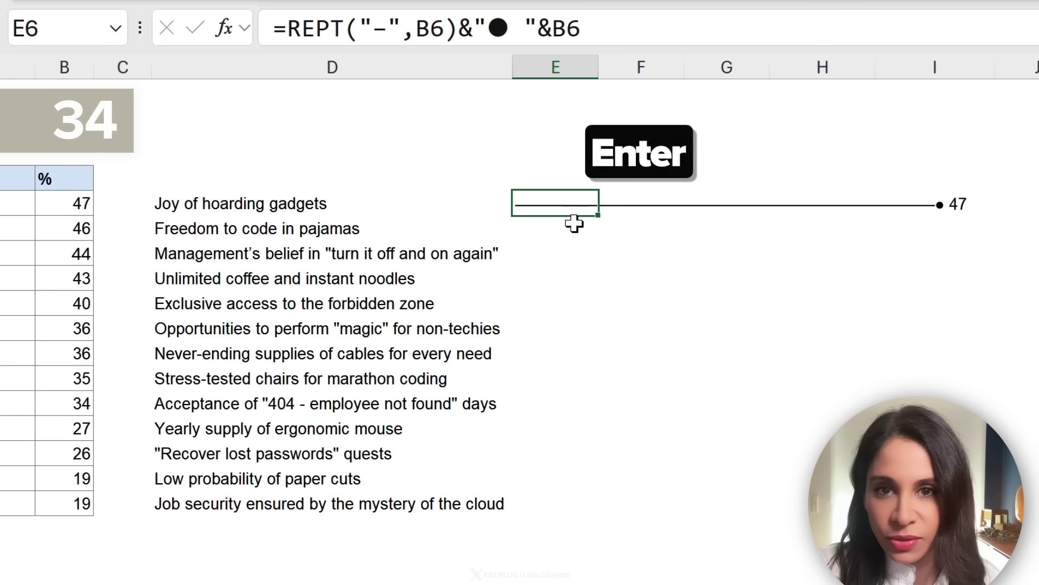
Fill the lollipop formula down to row 18 and select the D6:I18 chart table
double_click(597, 215)
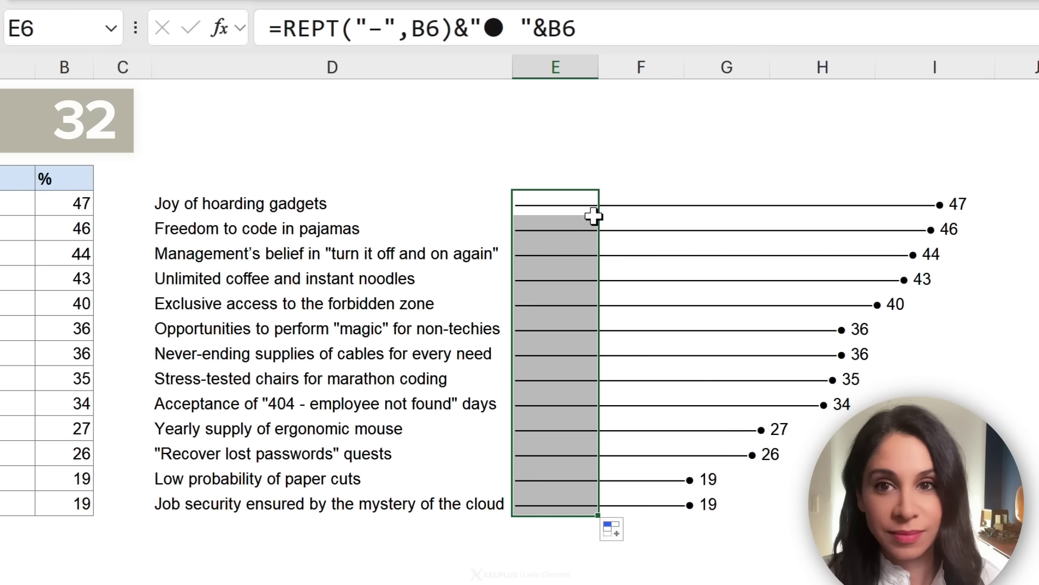
click(296, 213)
drag(296, 213, 935, 504)
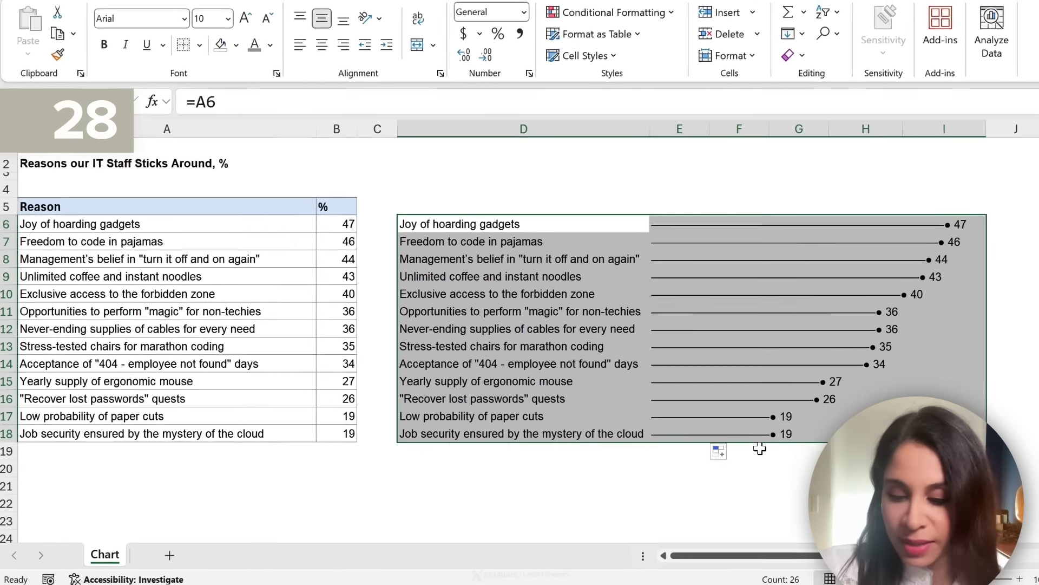
Add light grey horizontal borders between the chart rows via Format Cells
key(ctrl+1)
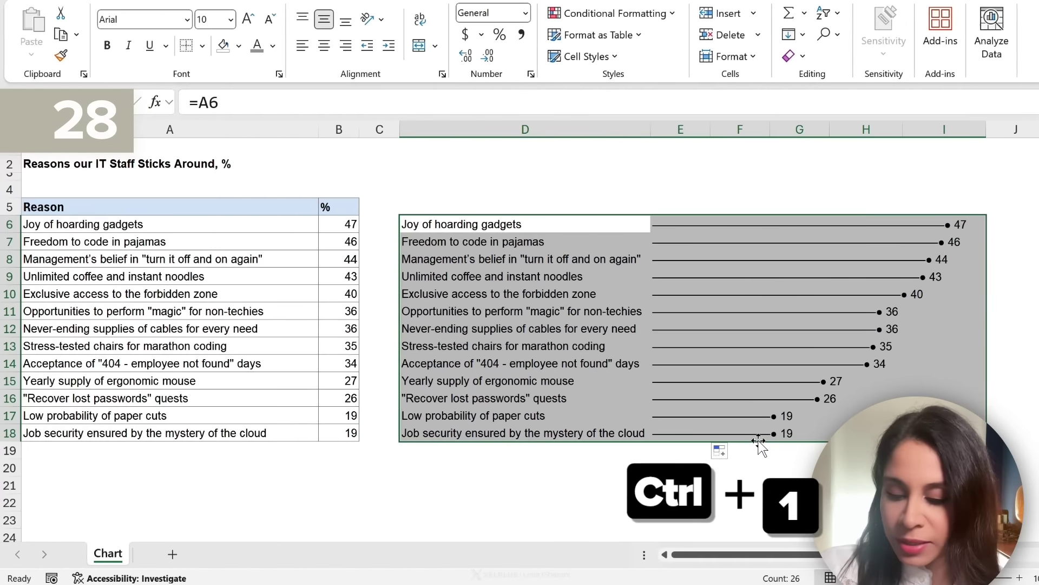
click(340, 373)
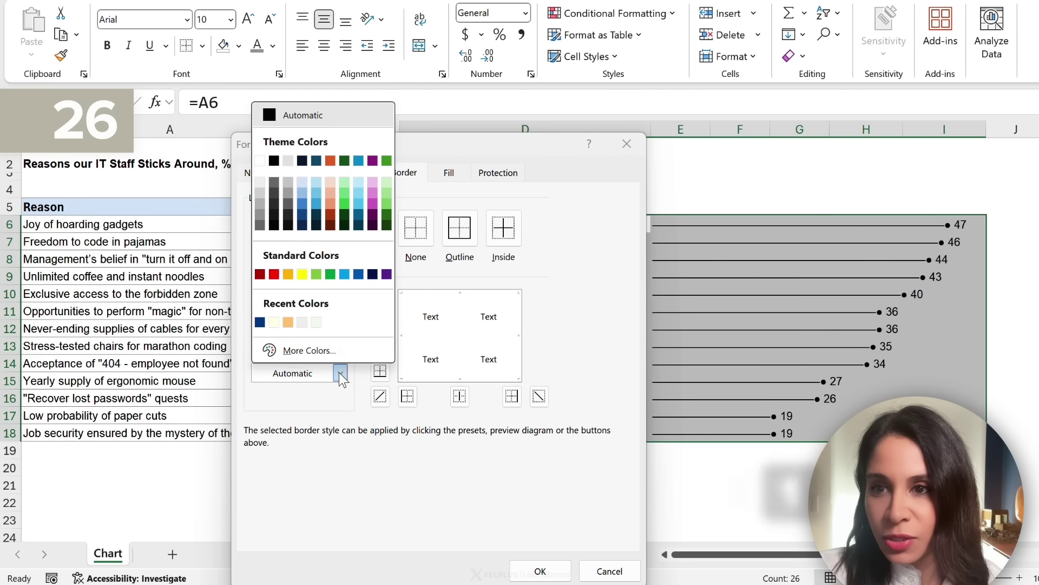
click(257, 204)
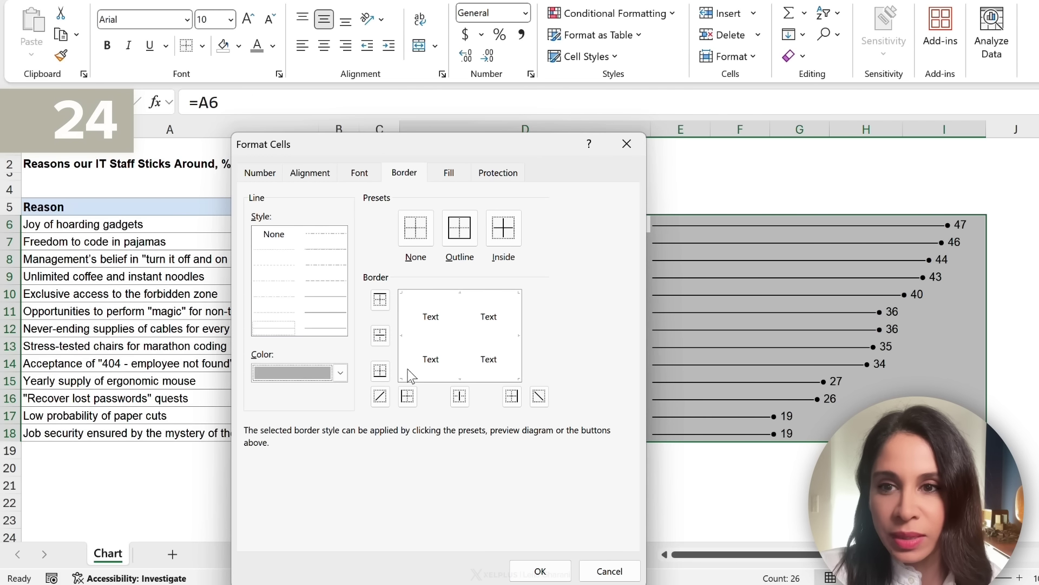
click(381, 338)
click(540, 571)
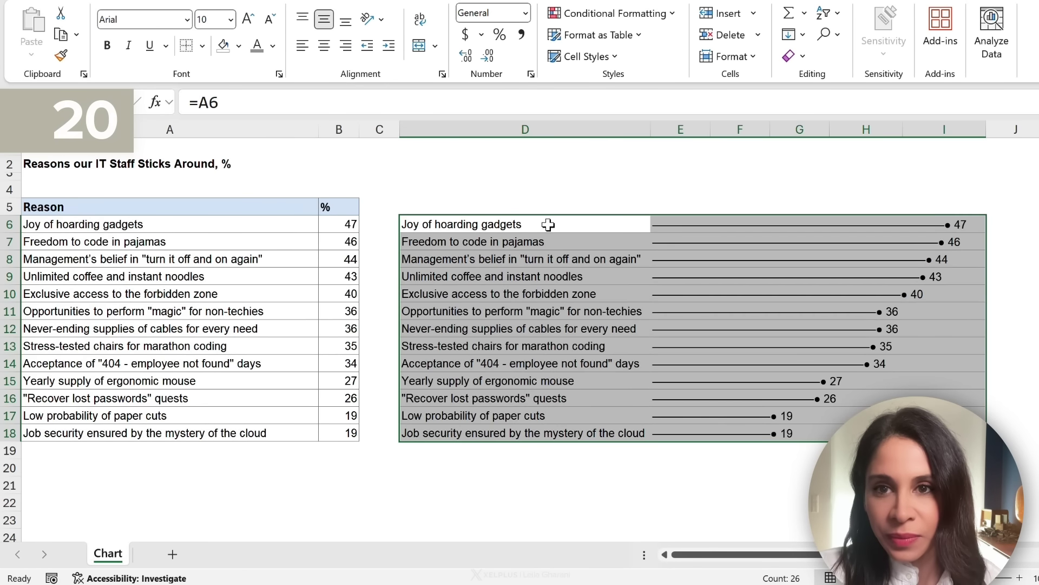
Shade the top five rows D6:I10 light grey and bold their values in E6:E10
drag(548, 224, 980, 297)
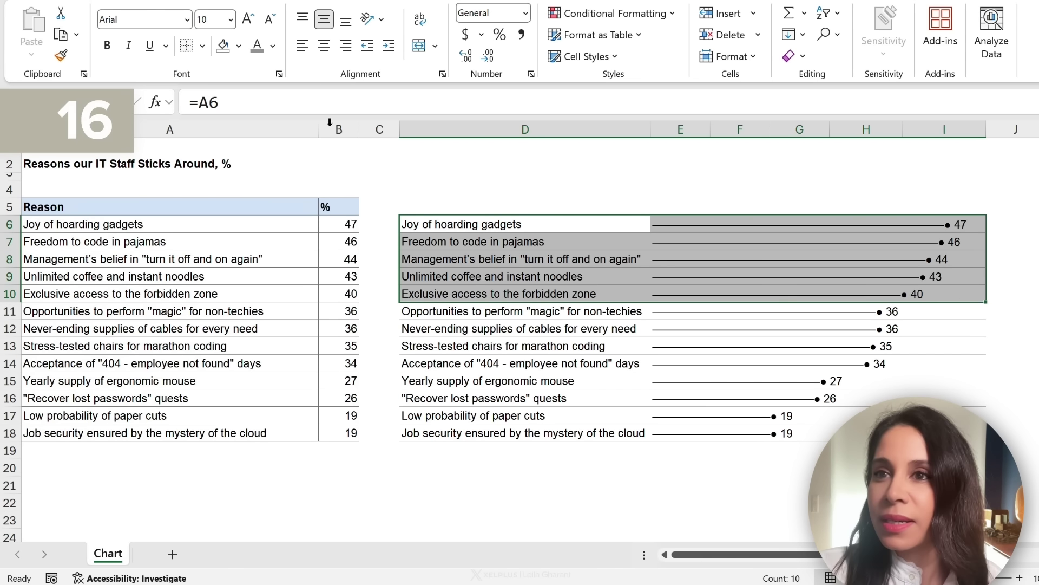
click(239, 45)
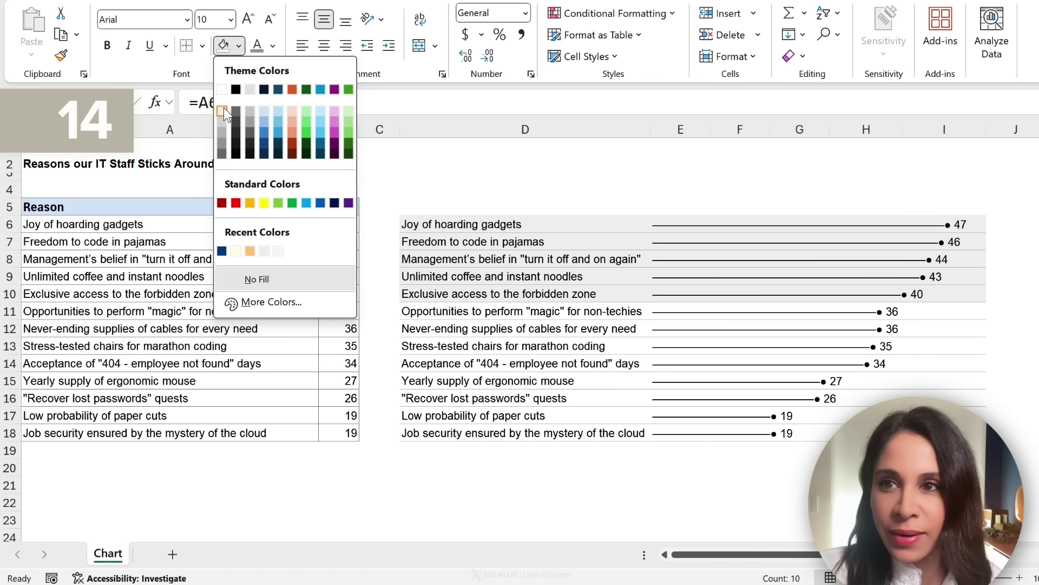
click(223, 108)
drag(656, 219, 665, 287)
key(ctrl+b)
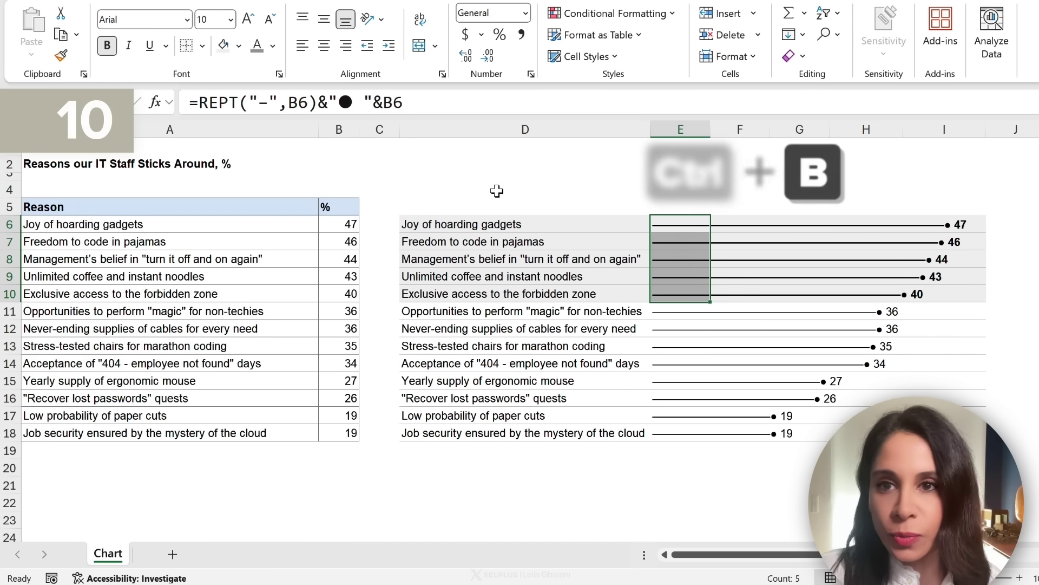
Enter =A2 in D4 as the chart title and make it bold
click(497, 191)
text(=)
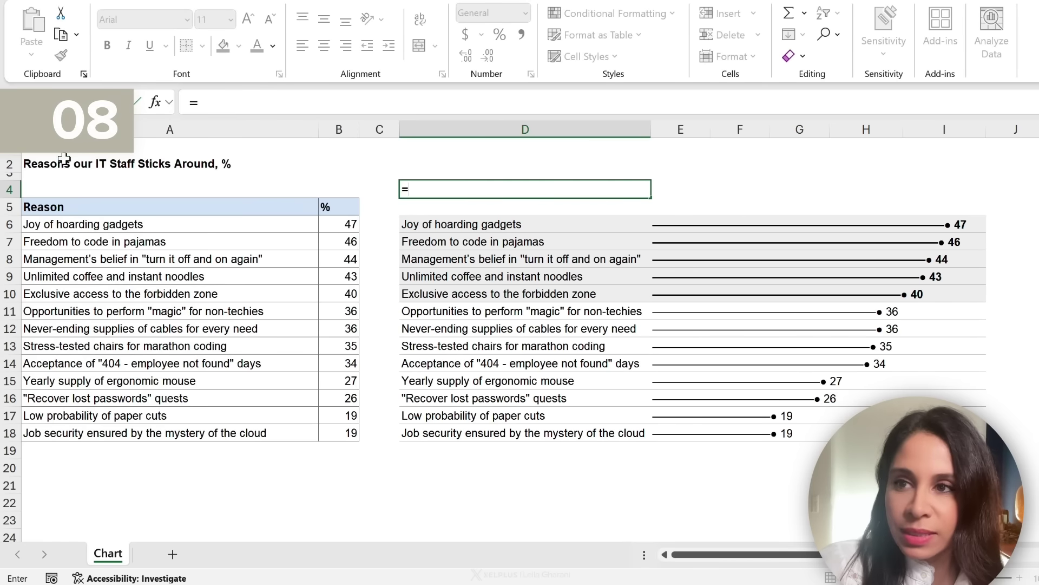
click(64, 158)
key(Return)
key(ctrl+b)
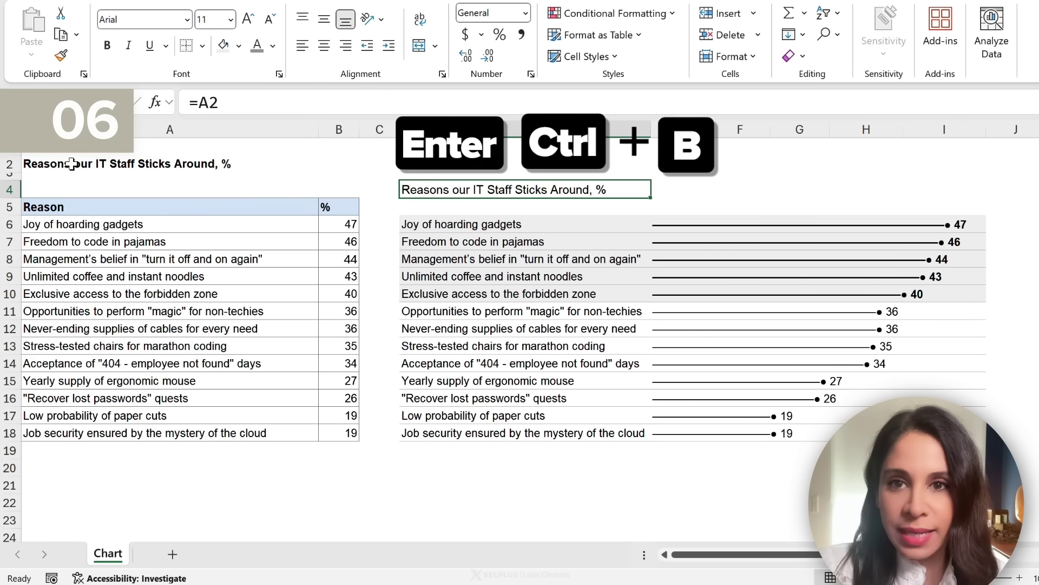
key(Down)
key(Down)
key(Down)
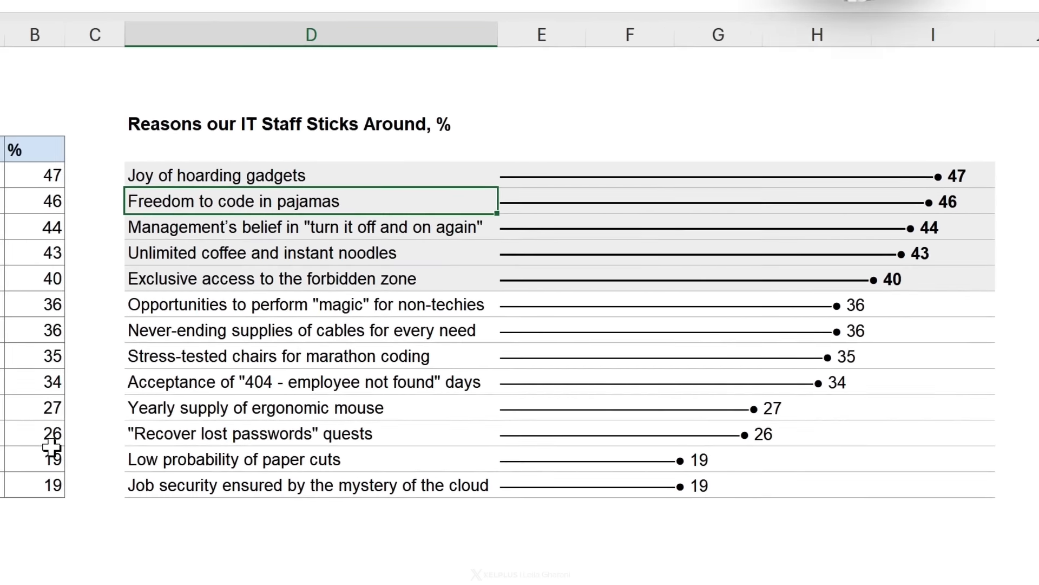
click(8, 464)
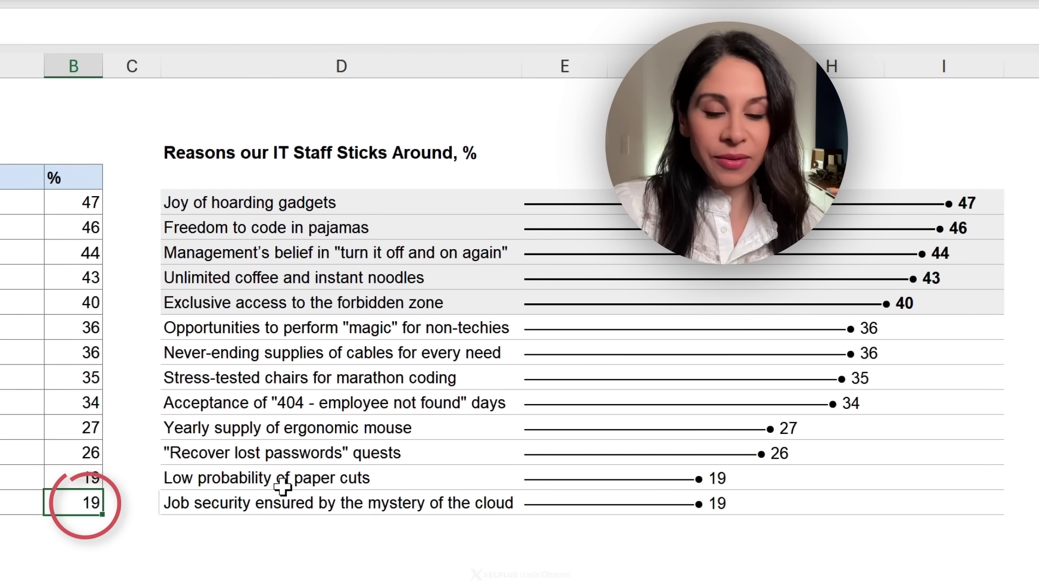
text(14)
key(ctrl+Return)
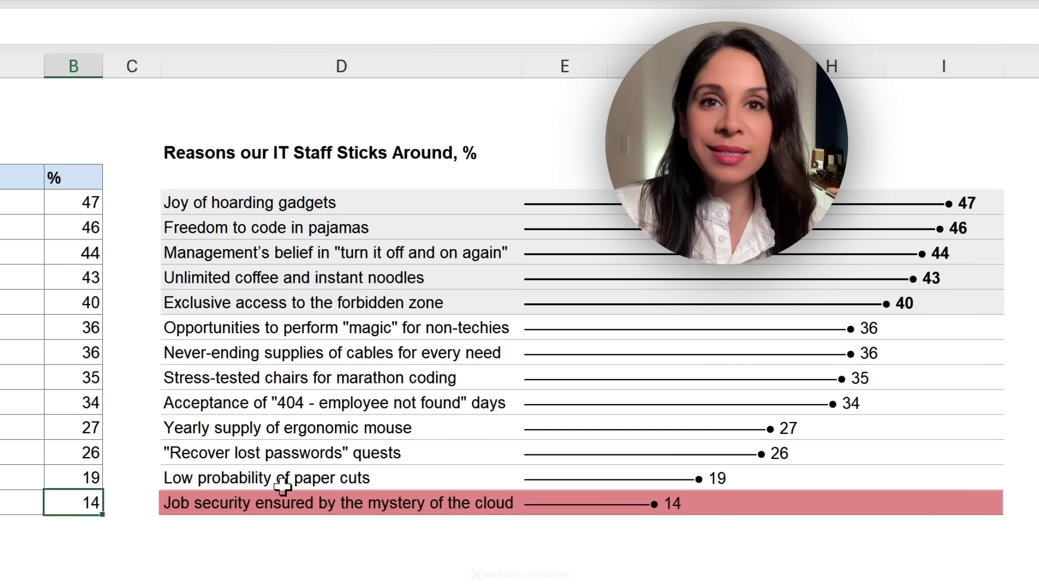
key(ctrl+z)
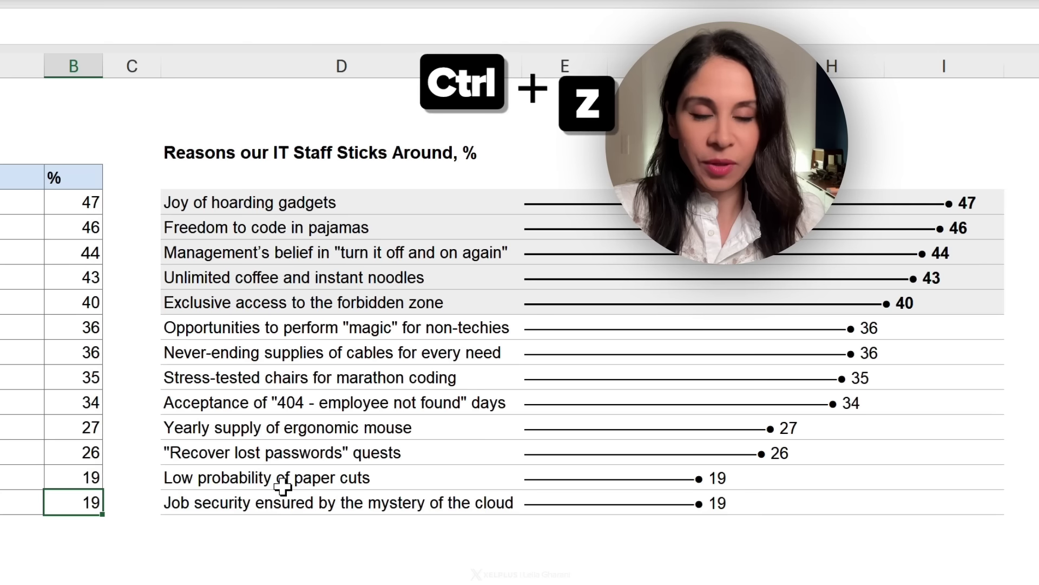
click(492, 202)
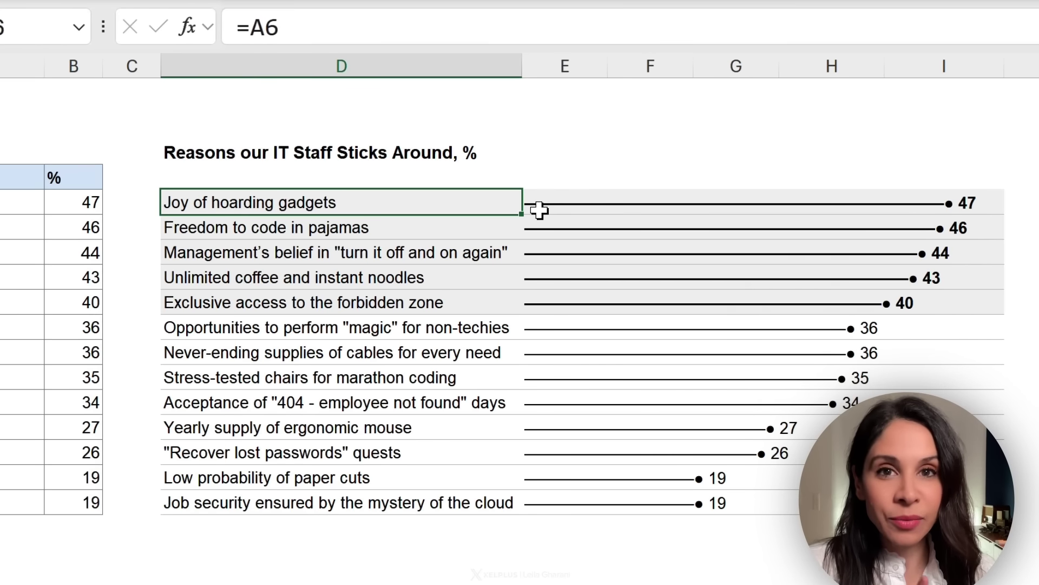
click(546, 203)
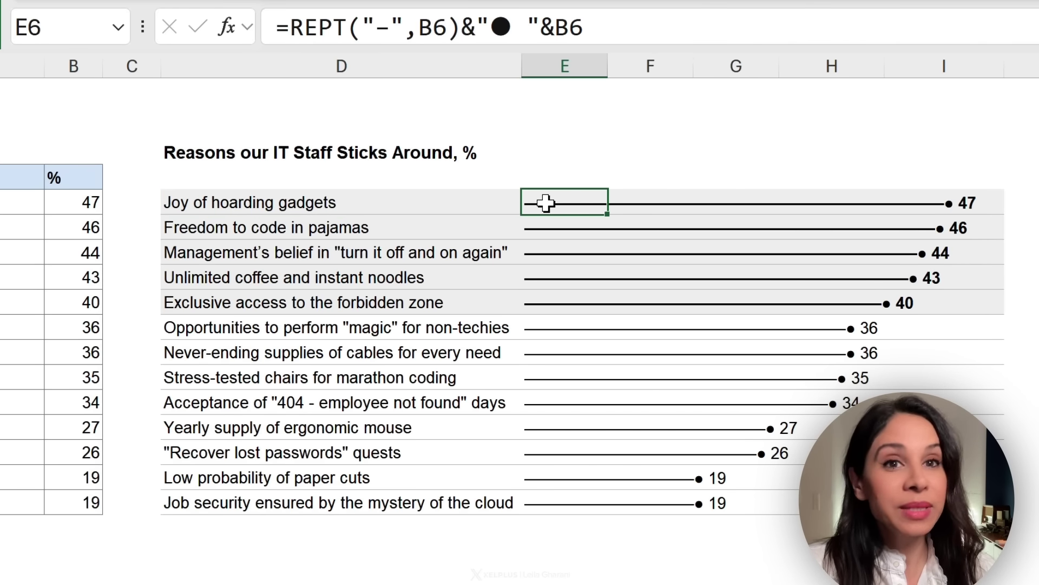
drag(546, 208, 590, 499)
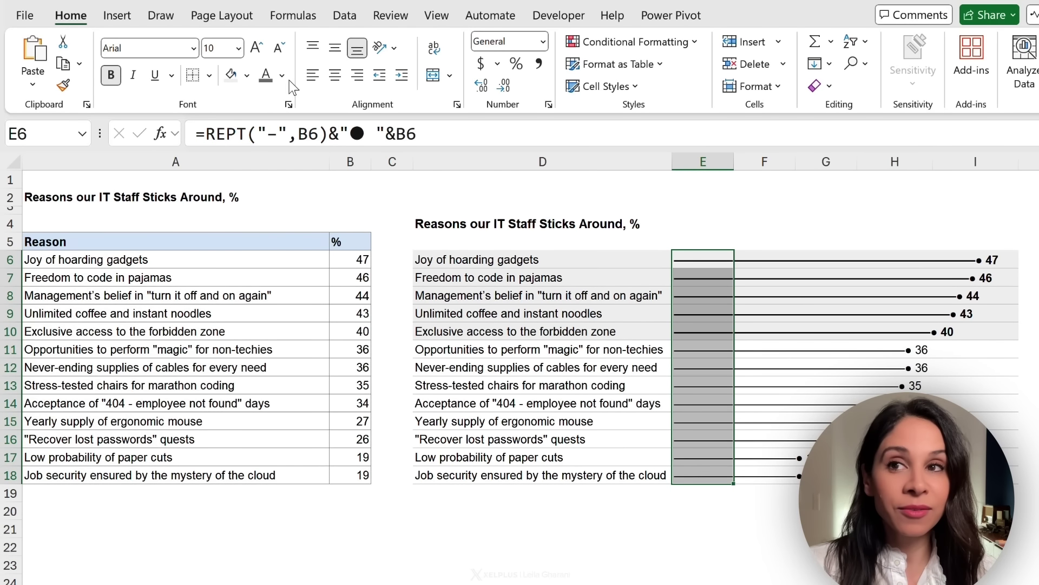
click(287, 80)
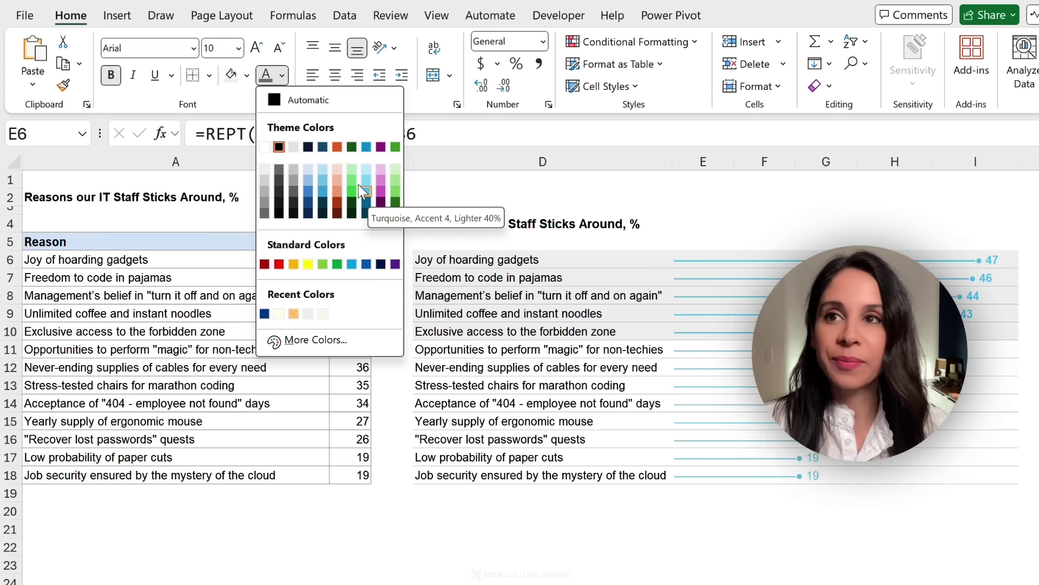
click(250, 107)
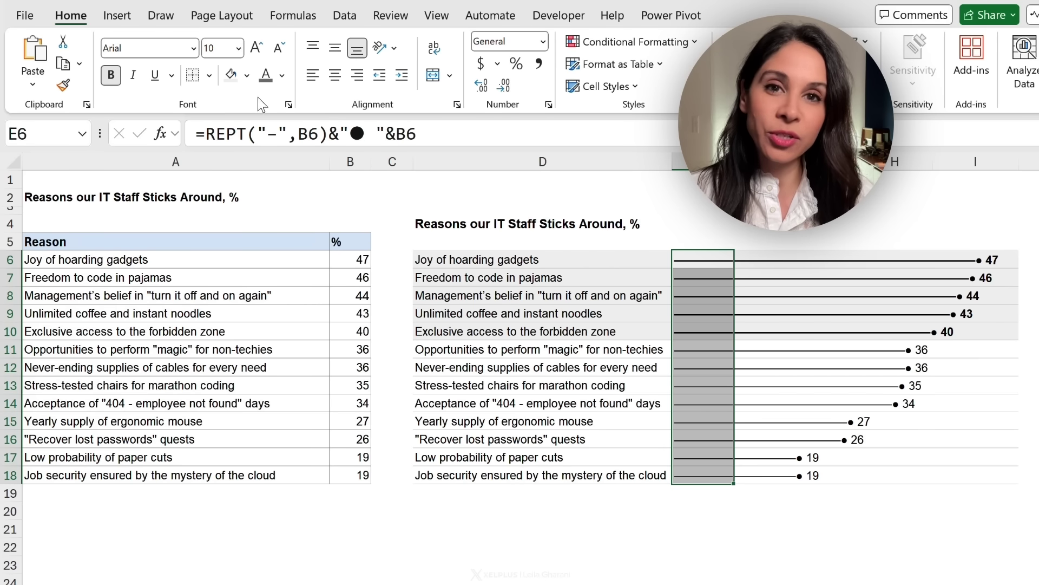
click(278, 50)
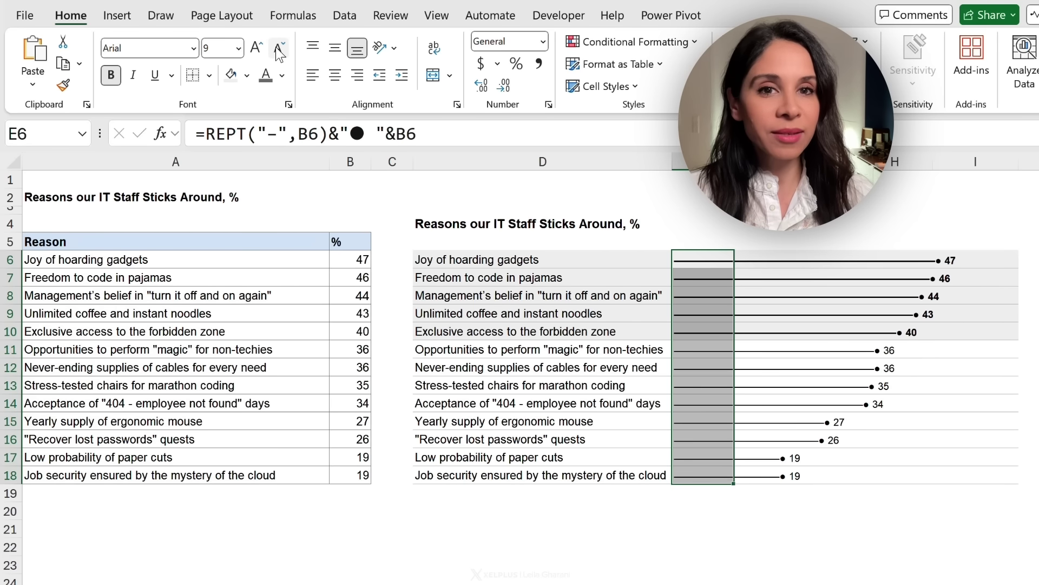
click(278, 49)
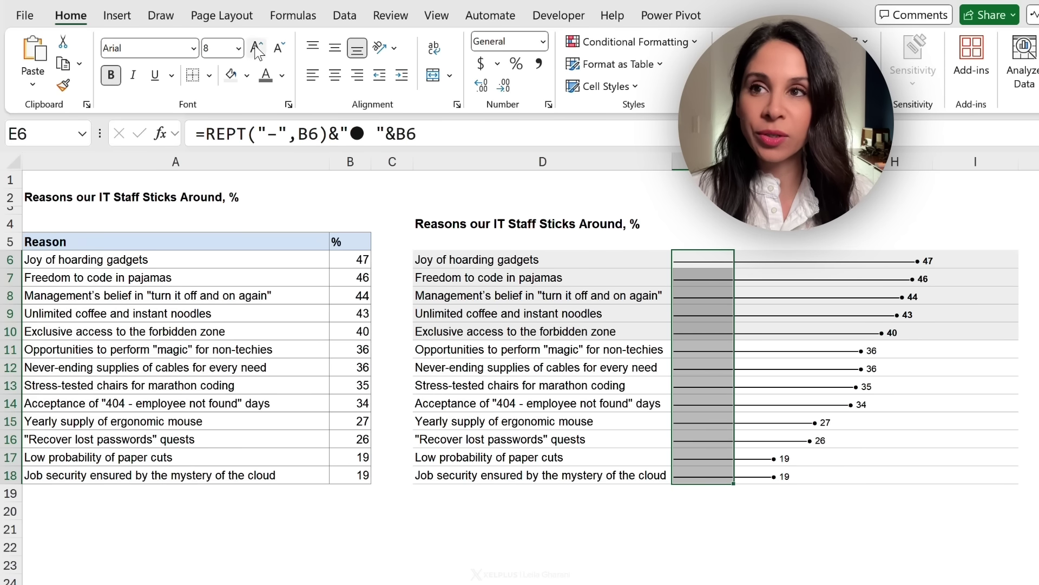
click(256, 49)
click(256, 49)
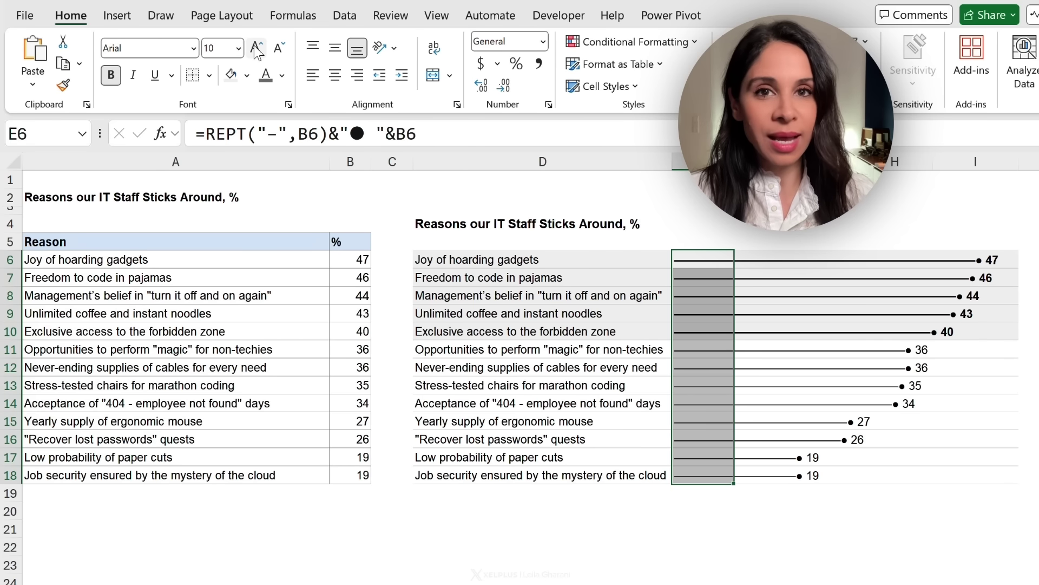
click(193, 49)
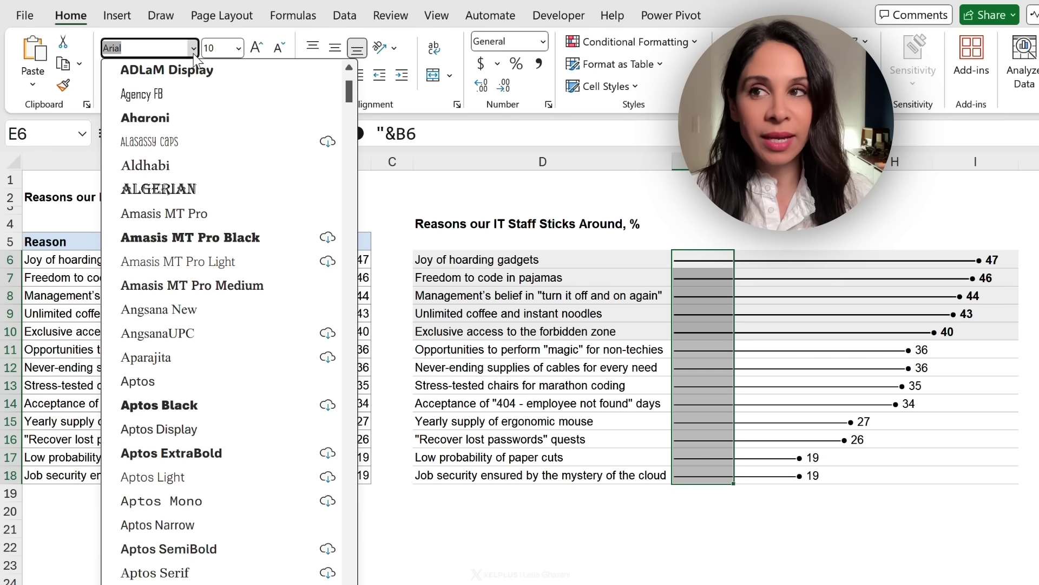
click(349, 67)
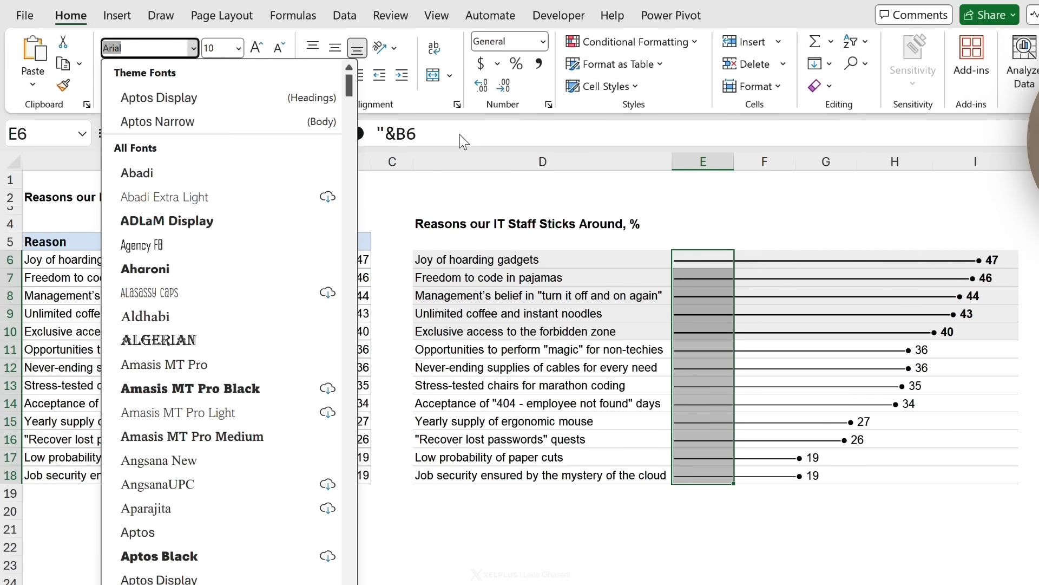
key(Escape)
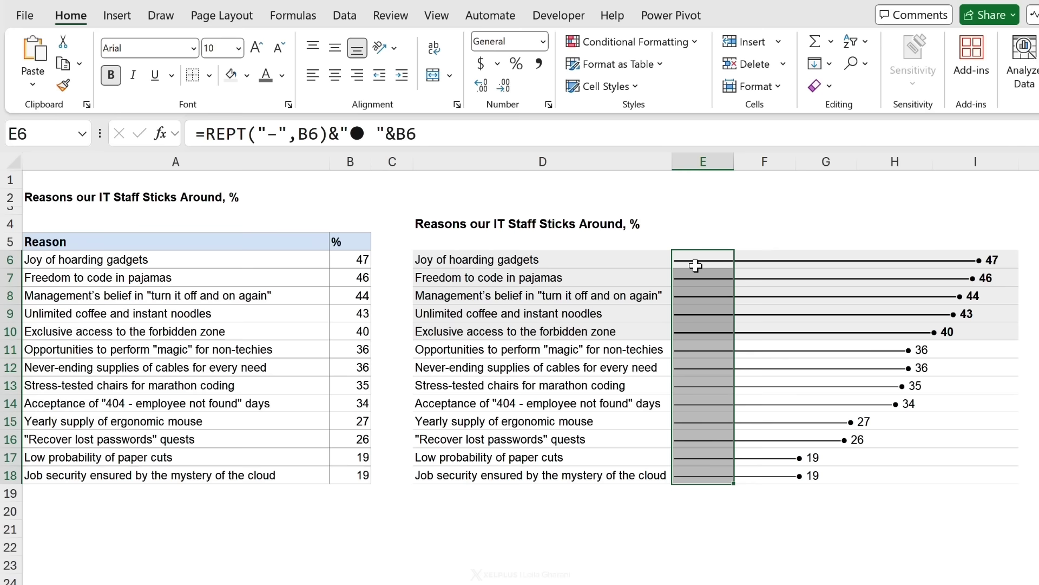
drag(695, 265, 710, 481)
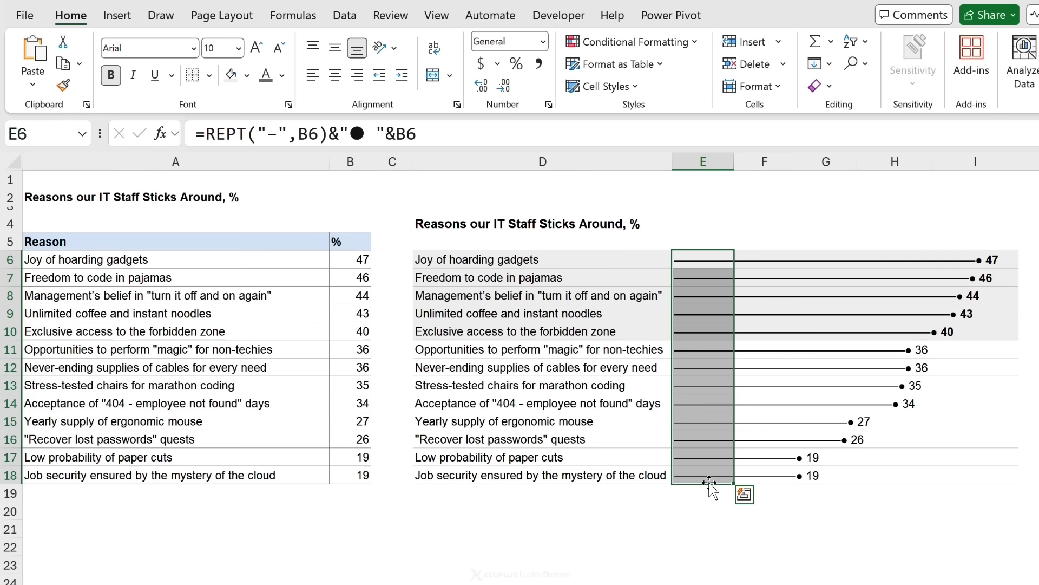
Change E6 to =REPT(".",B6)&" "&B6, a dotted line without the dot marker
click(696, 268)
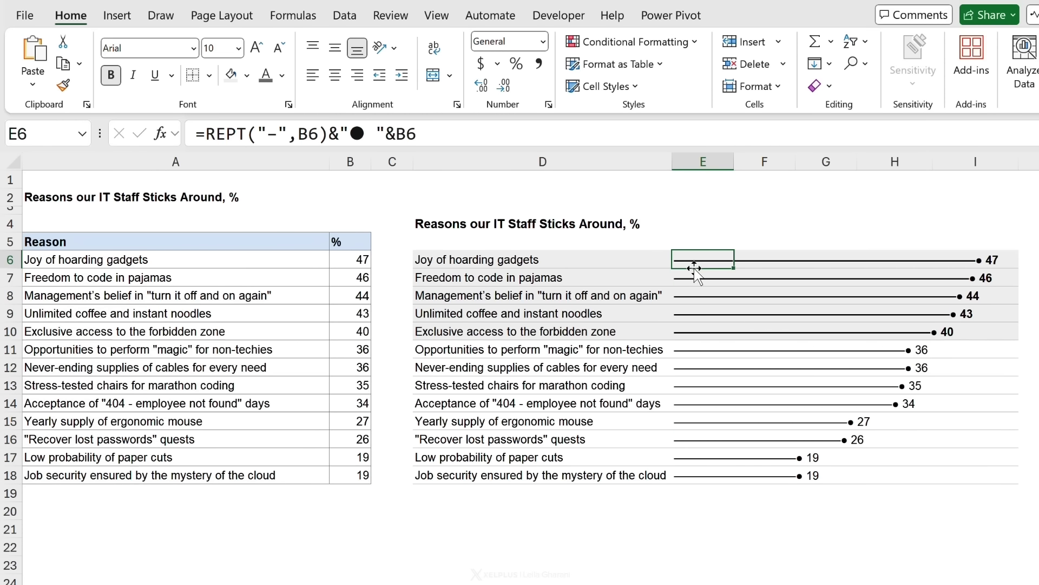
click(278, 134)
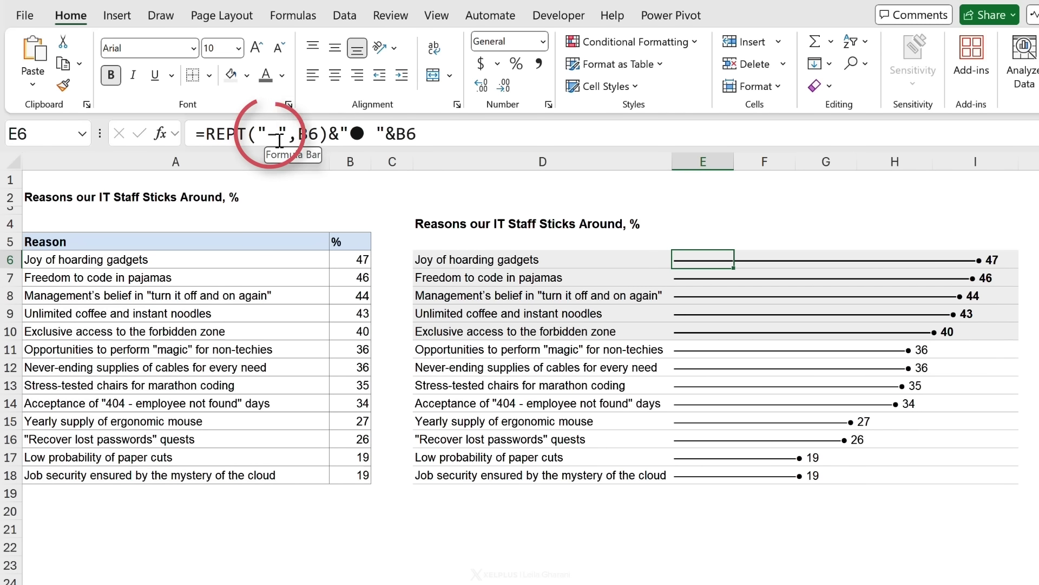
key(BackSpace)
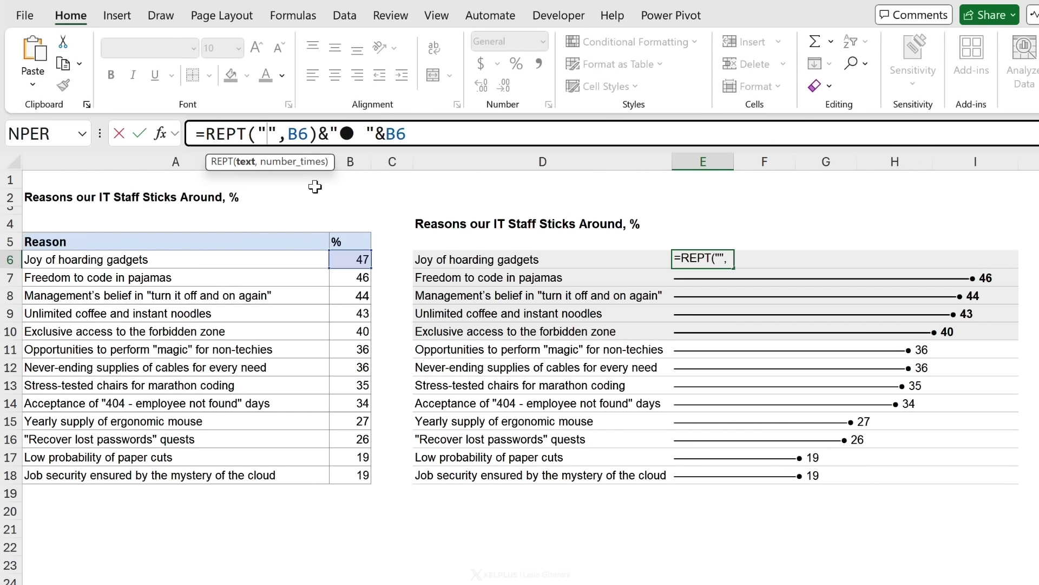
text(.)
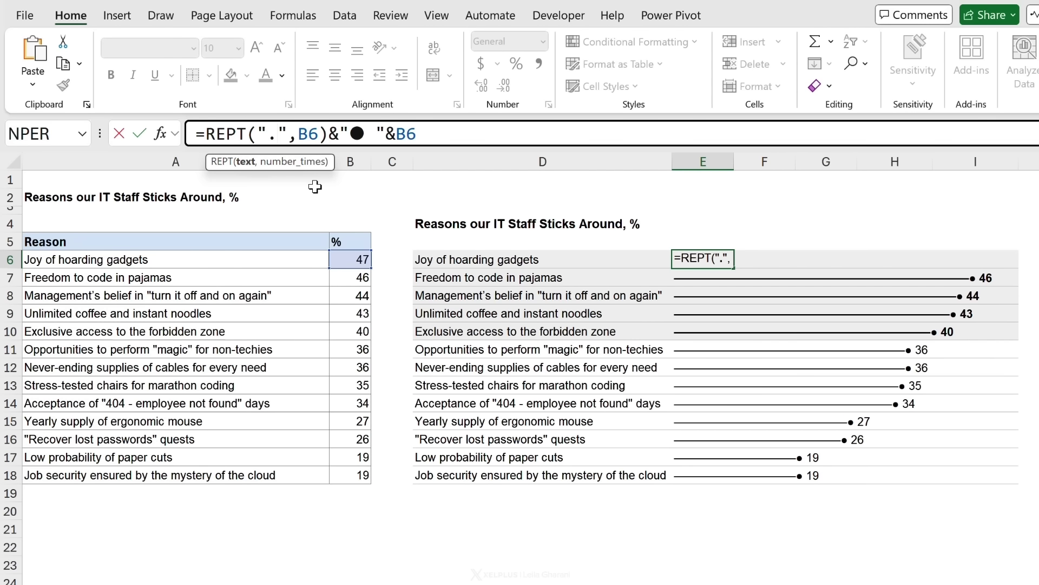
click(367, 122)
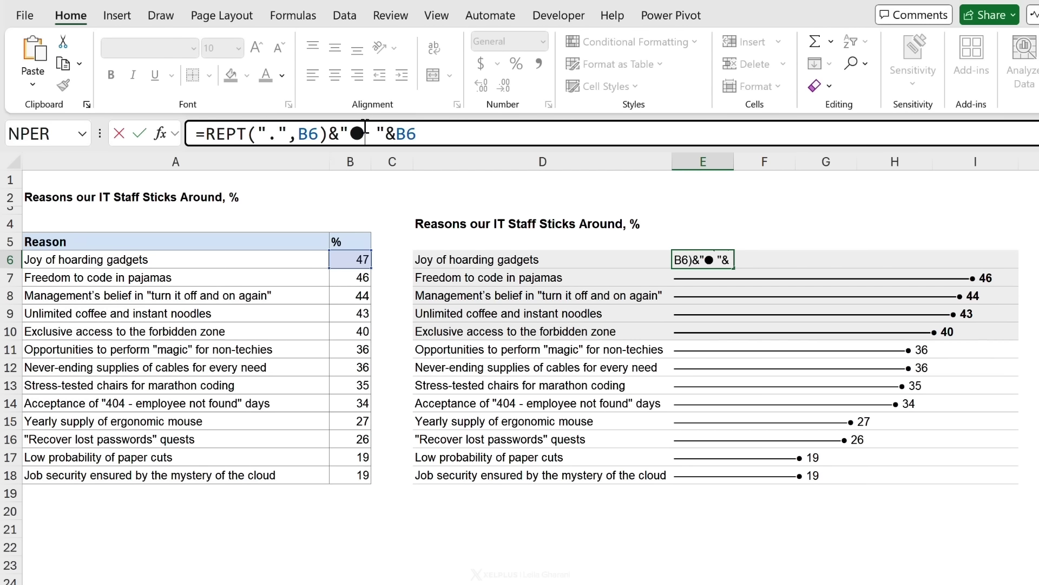
key(BackSpace)
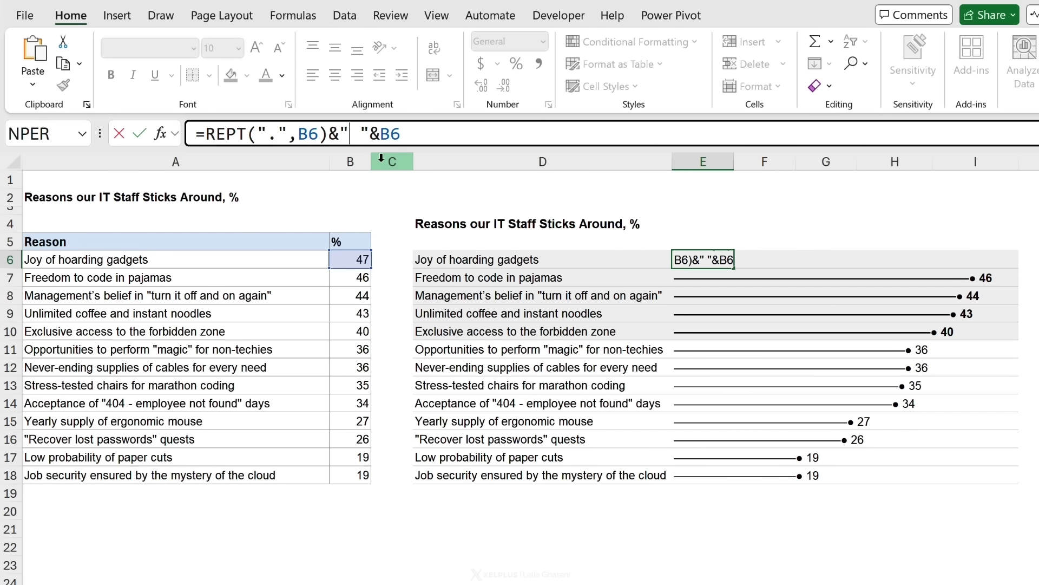
key(Return)
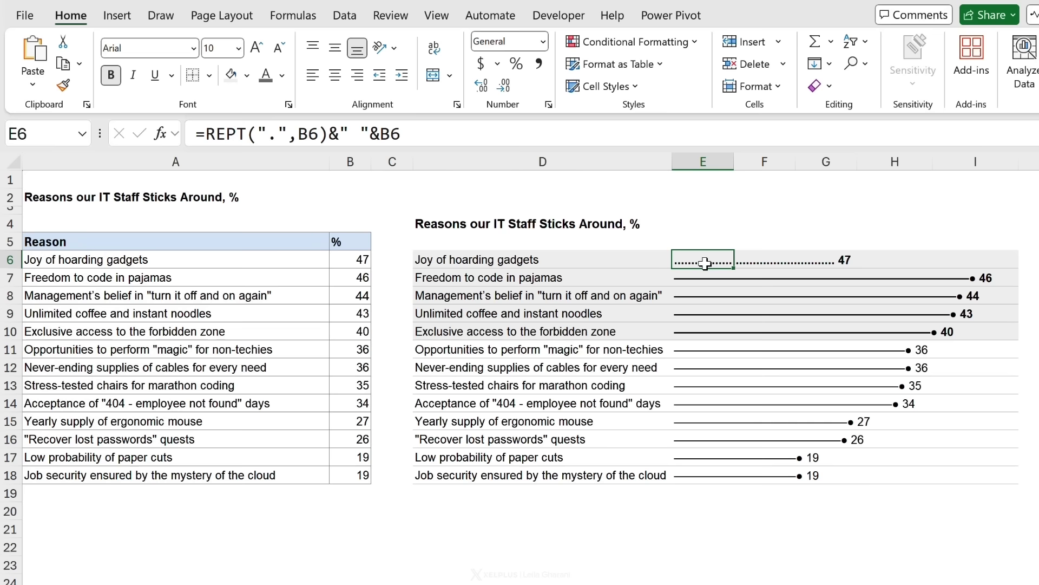
Make E6's REPT repeat the star symbol from cell A26
click(287, 136)
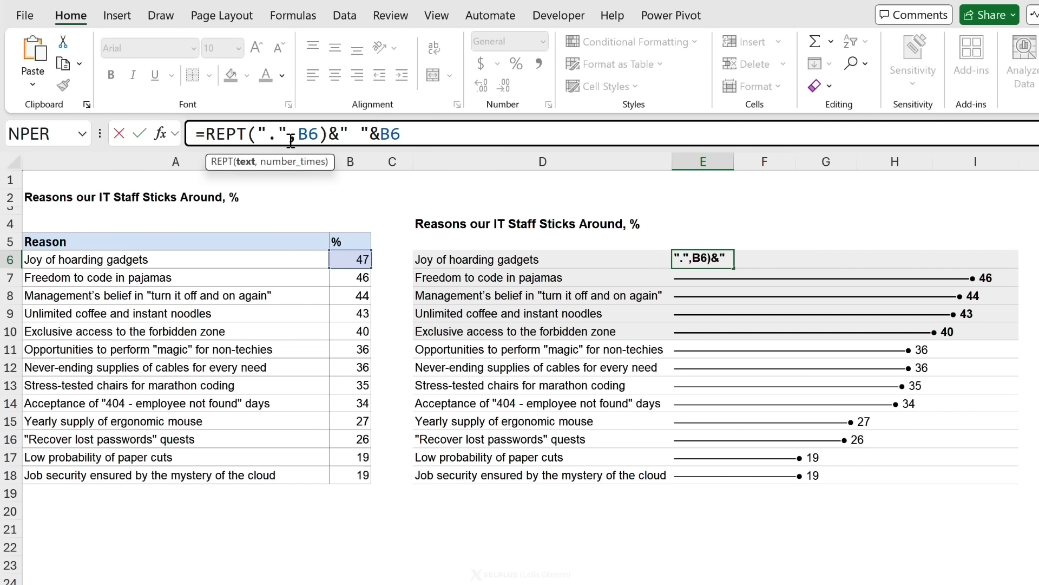
key(BackSpace)
key(BackSpace)
key(BackSpace)
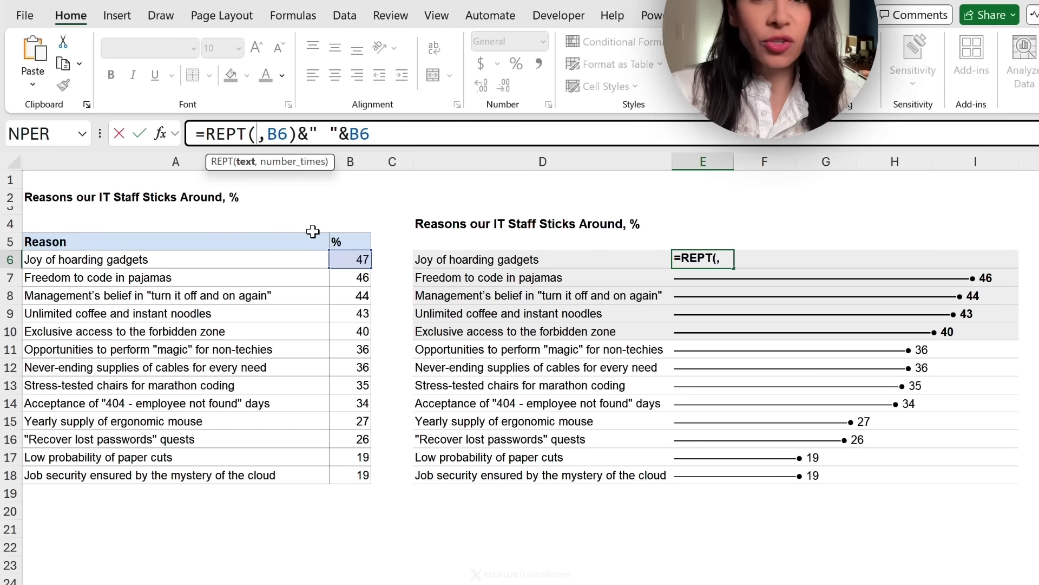
scroll(302, 241, down, 3)
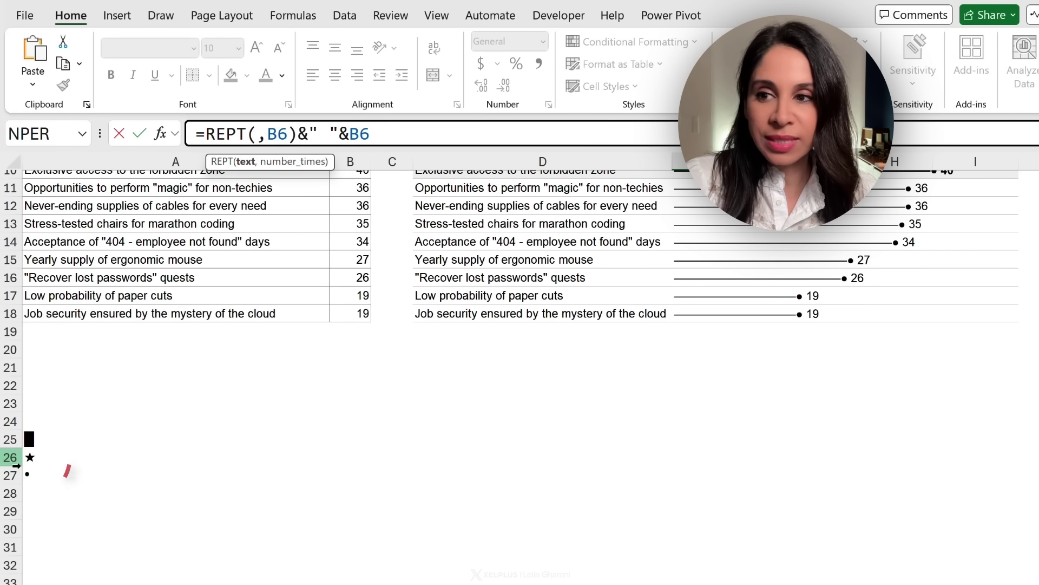
click(31, 461)
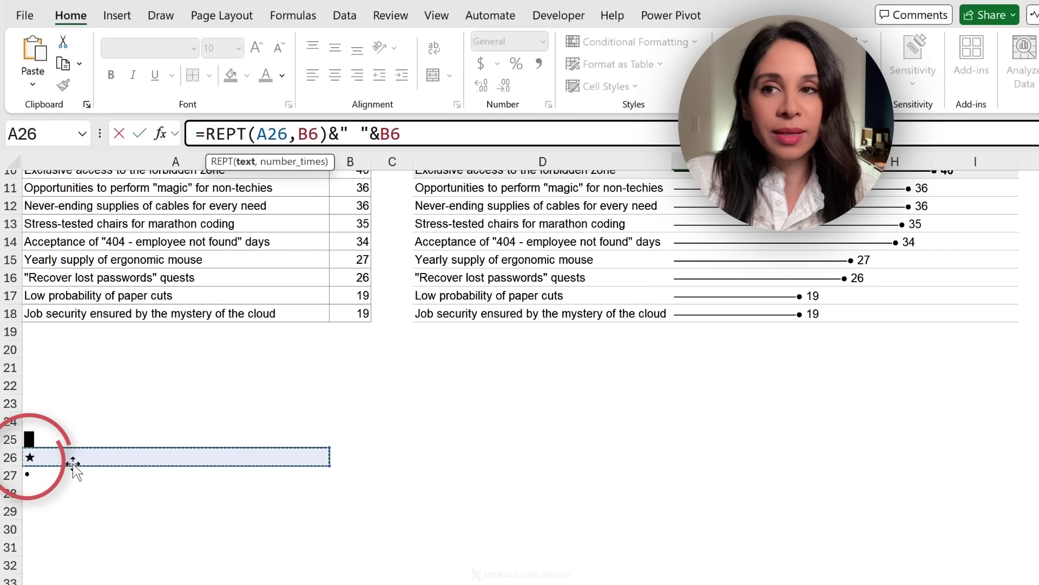
scroll(538, 433, up, 3)
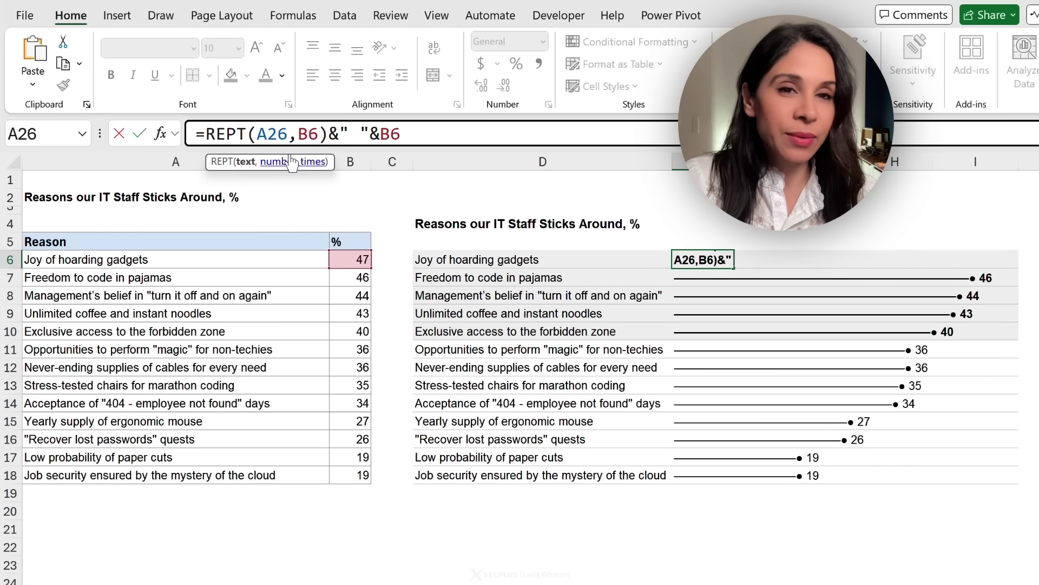
key(ctrl+Return)
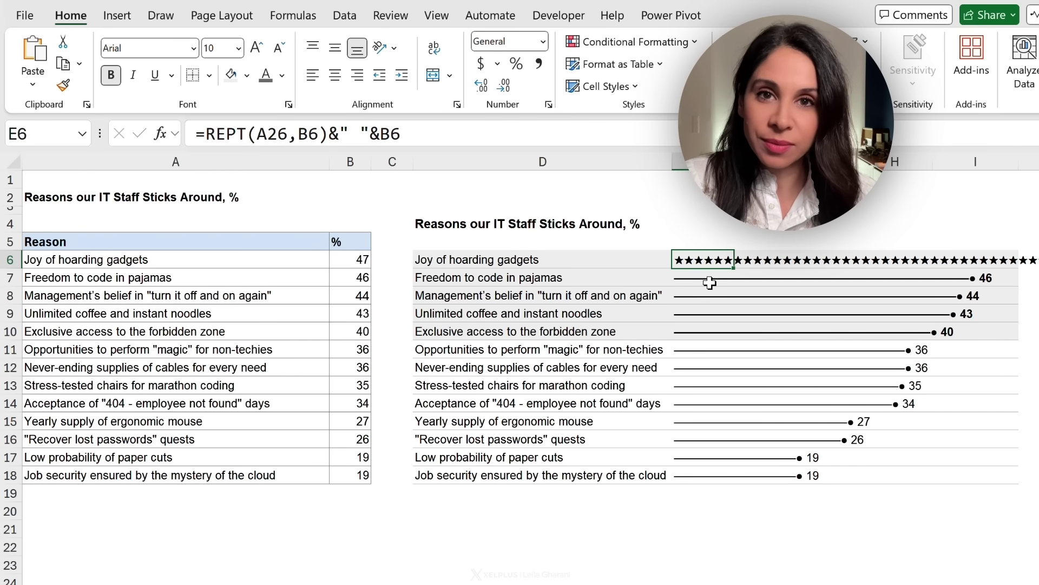
Replace the A26 reference with the block symbol in A25, made absolute as $A$25
click(280, 131)
double_click(280, 133)
key(Delete)
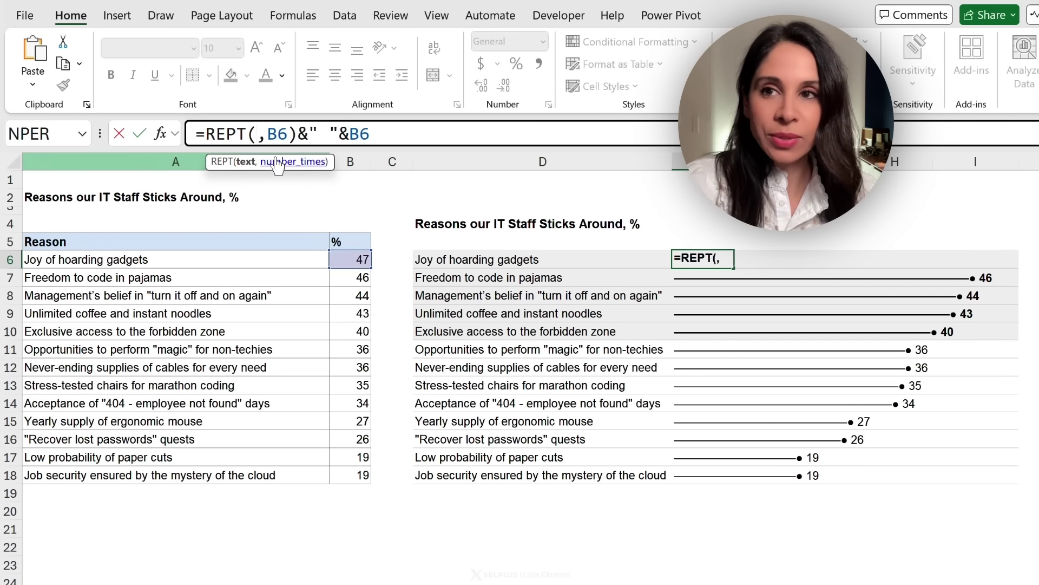
scroll(268, 260, down, 2)
click(45, 491)
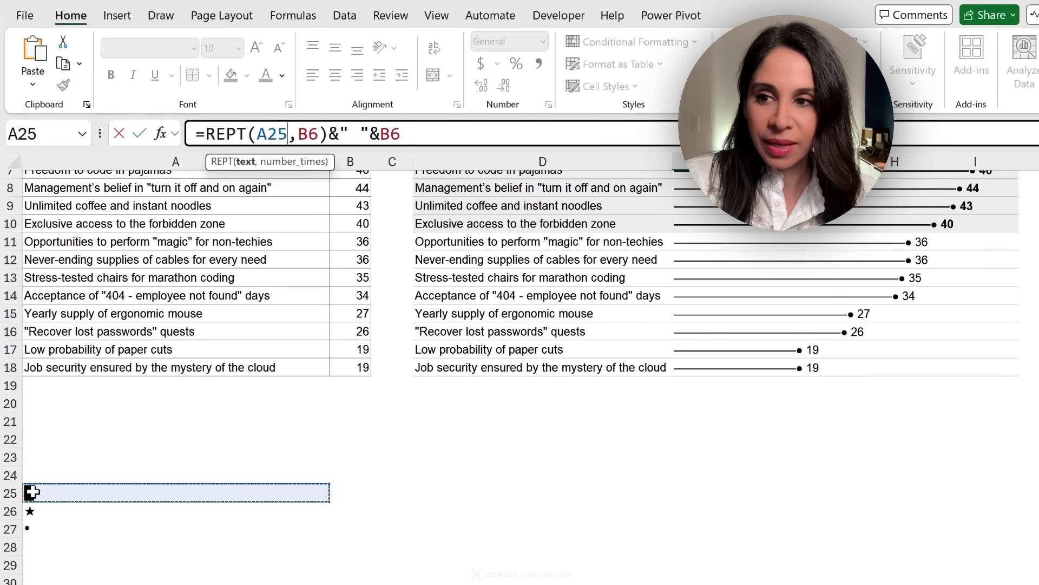
key(F4)
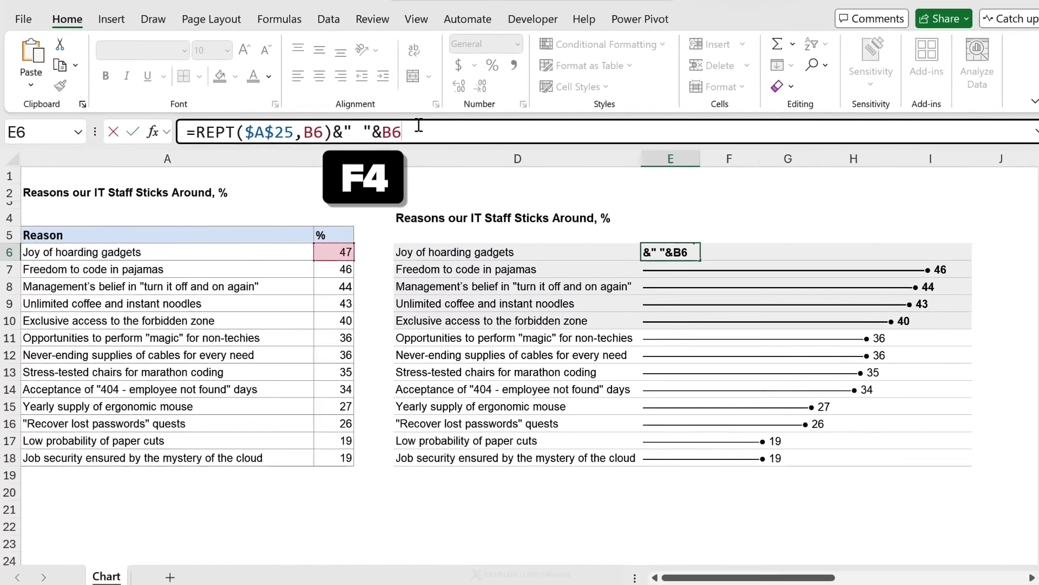
Fill the $A$25 block bar formula from E6 to E18 using Fill Without Formatting
key(ctrl+Return)
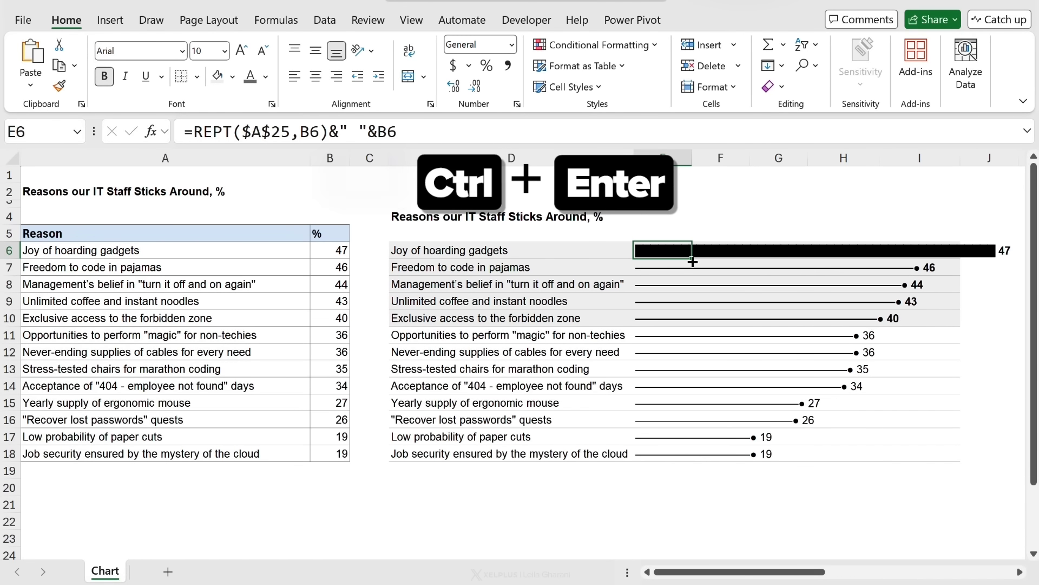
drag(693, 262, 698, 468)
click(704, 472)
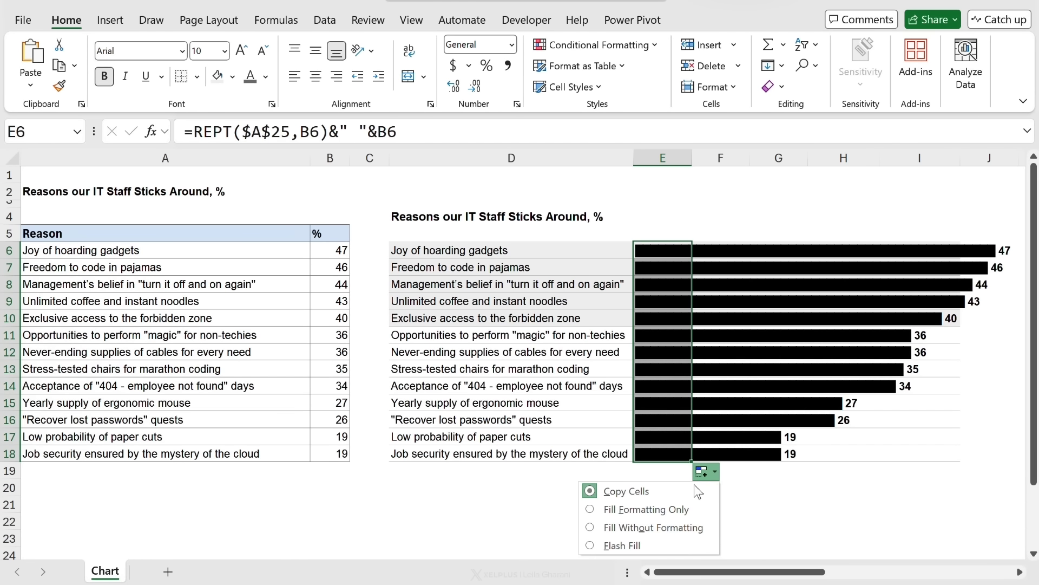
click(663, 527)
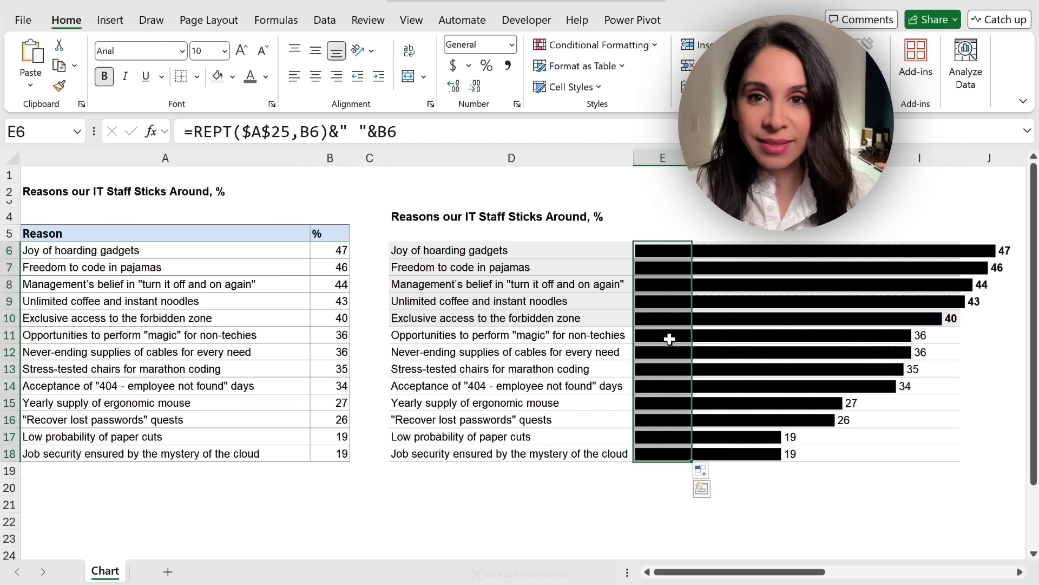
Color the bars in E11:E18 White, Darker 35% grey
drag(665, 336, 663, 452)
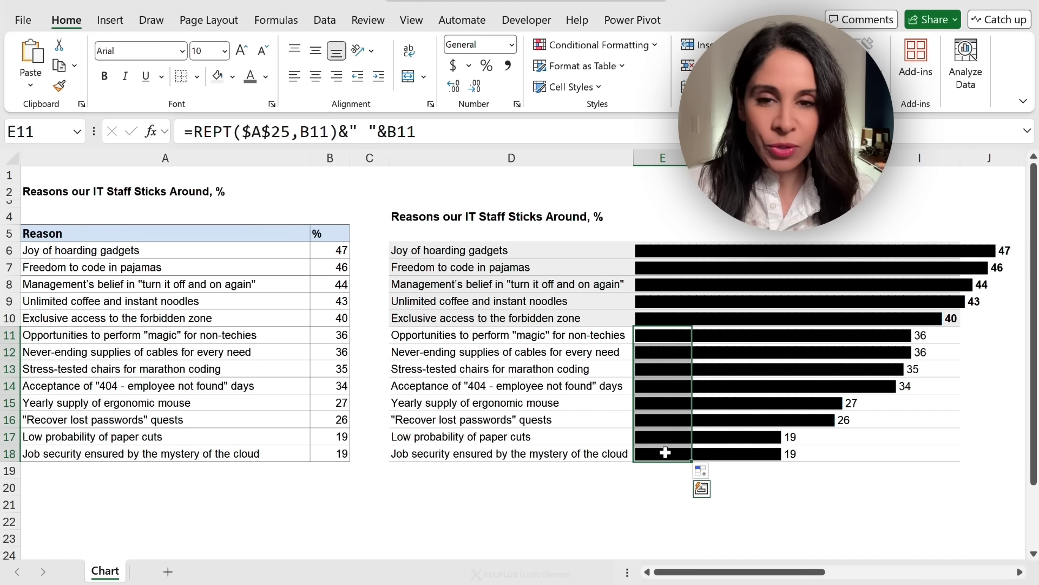
click(263, 77)
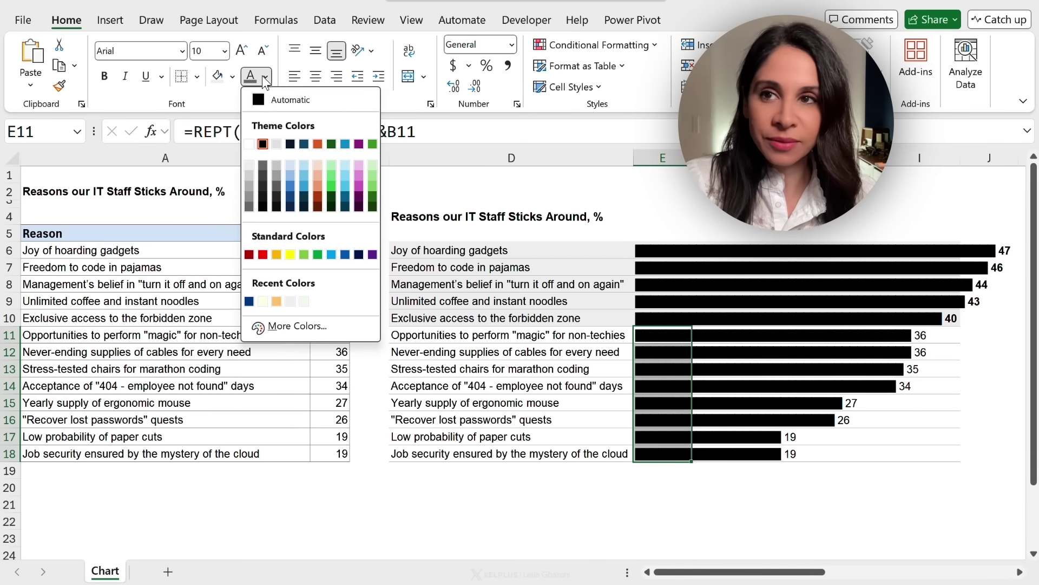
click(250, 206)
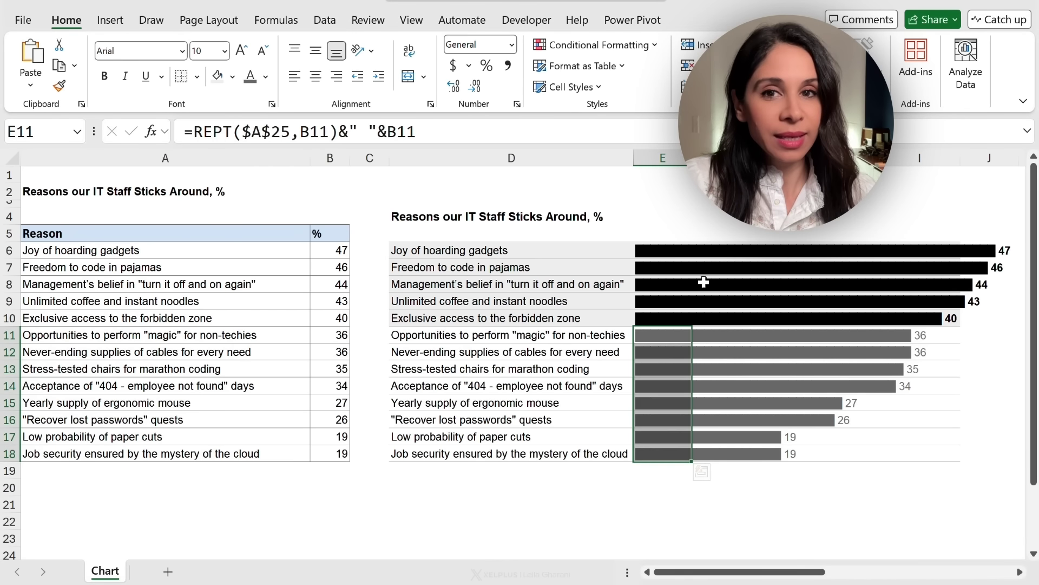
Shrink all bars in E6:E18 from font size 10 to 8
click(666, 251)
drag(667, 281, 666, 451)
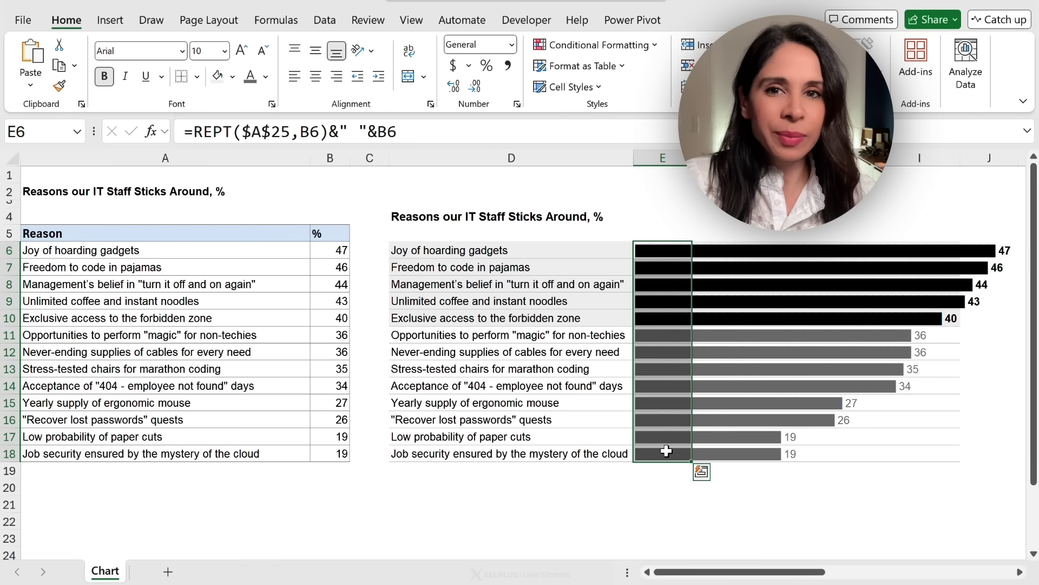
click(264, 51)
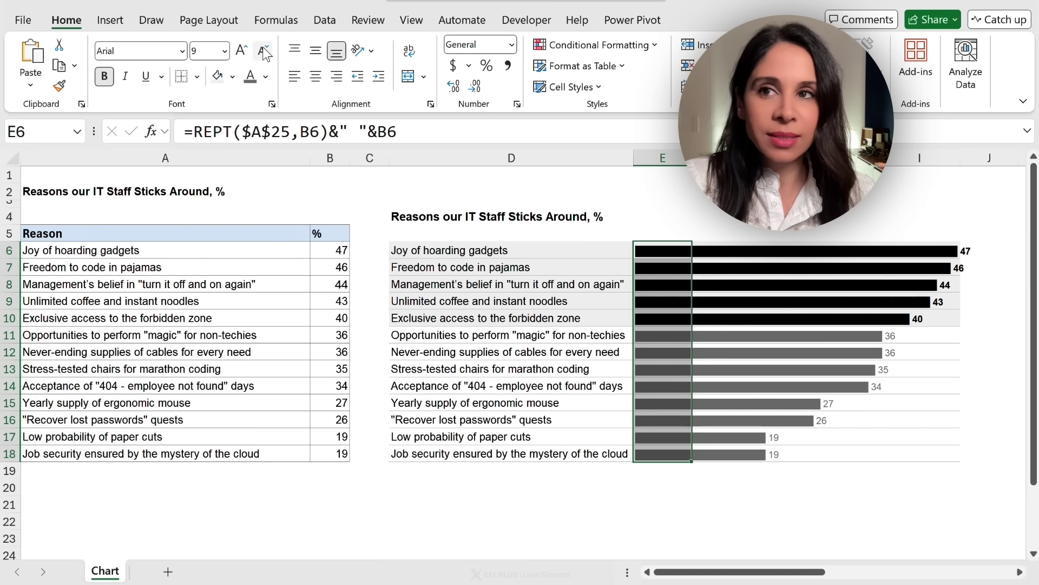
click(263, 51)
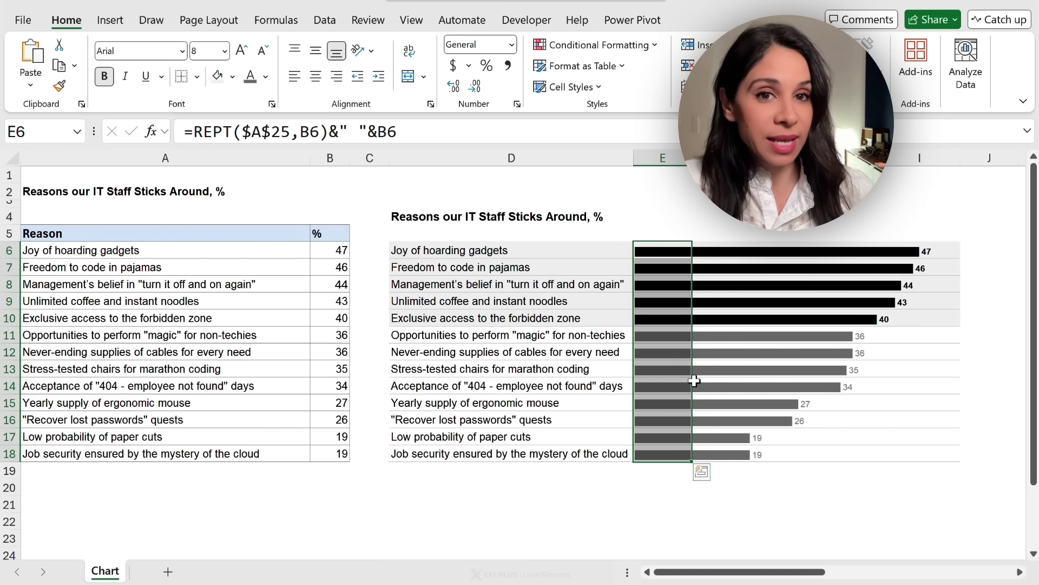
click(663, 333)
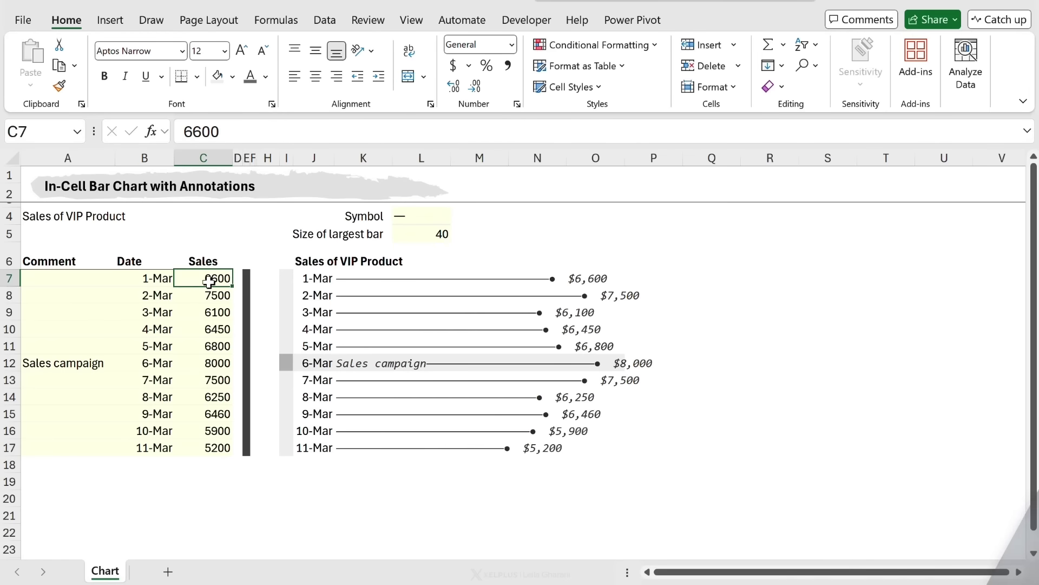
Review the 1-Mar to 11-Mar sales figures and their stored dates
drag(209, 281, 209, 448)
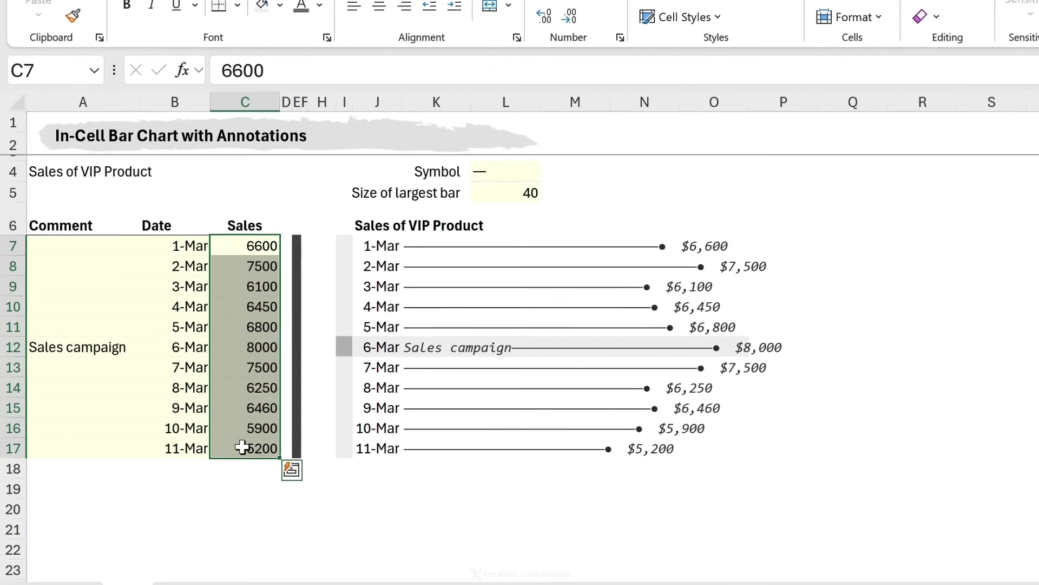
click(296, 246)
click(210, 239)
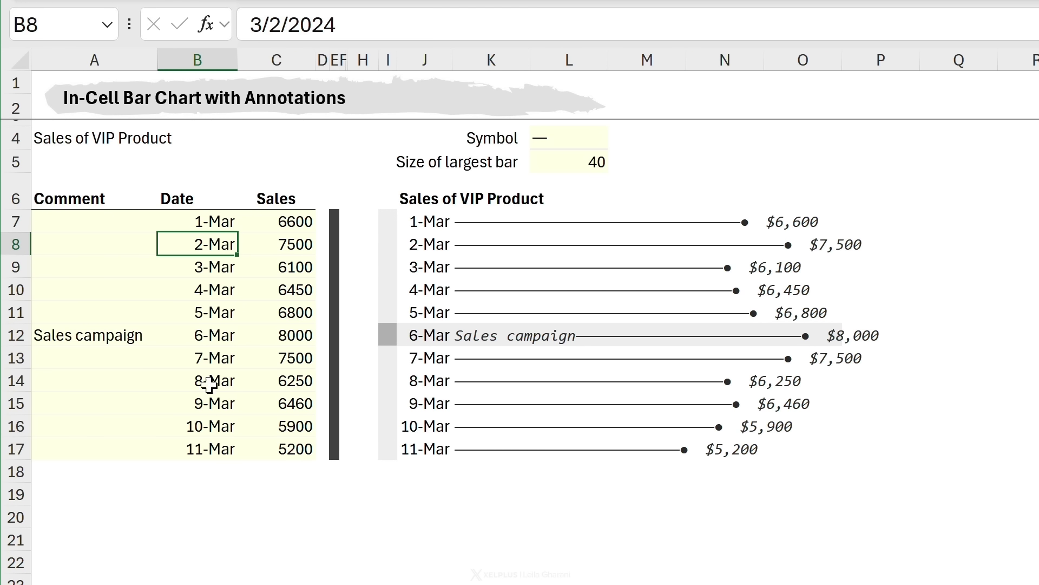
click(284, 244)
click(284, 226)
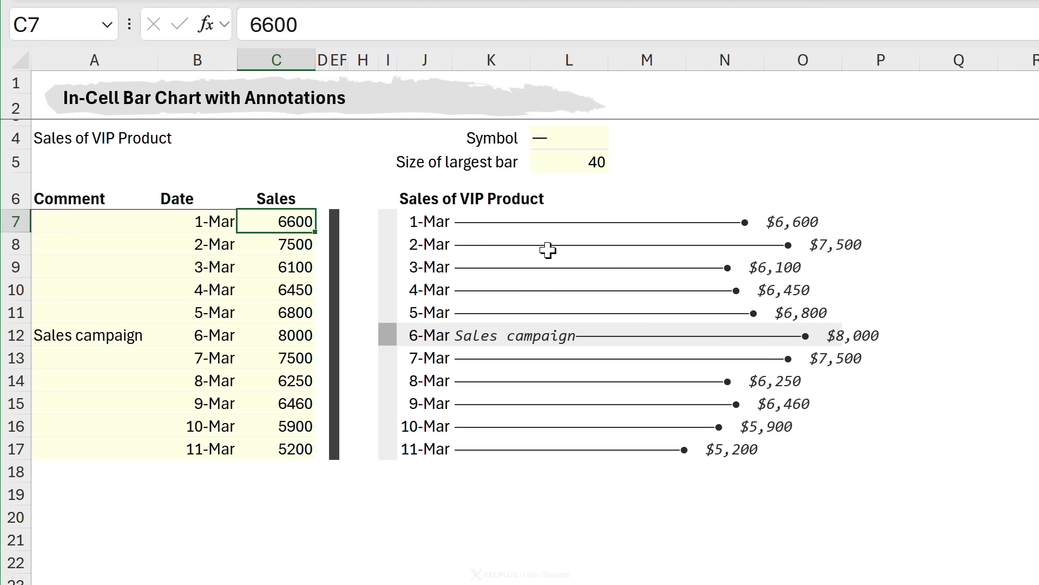
Change the largest-bar size in L5 from 40 to 30, then check the Symbol cell
click(569, 162)
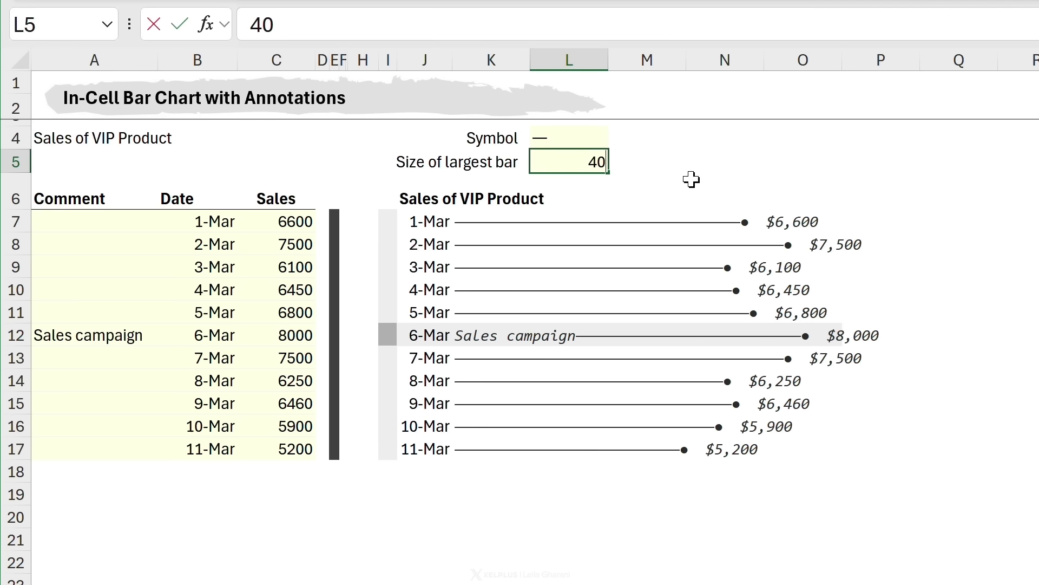
key(BackSpace)
key(BackSpace)
text(30)
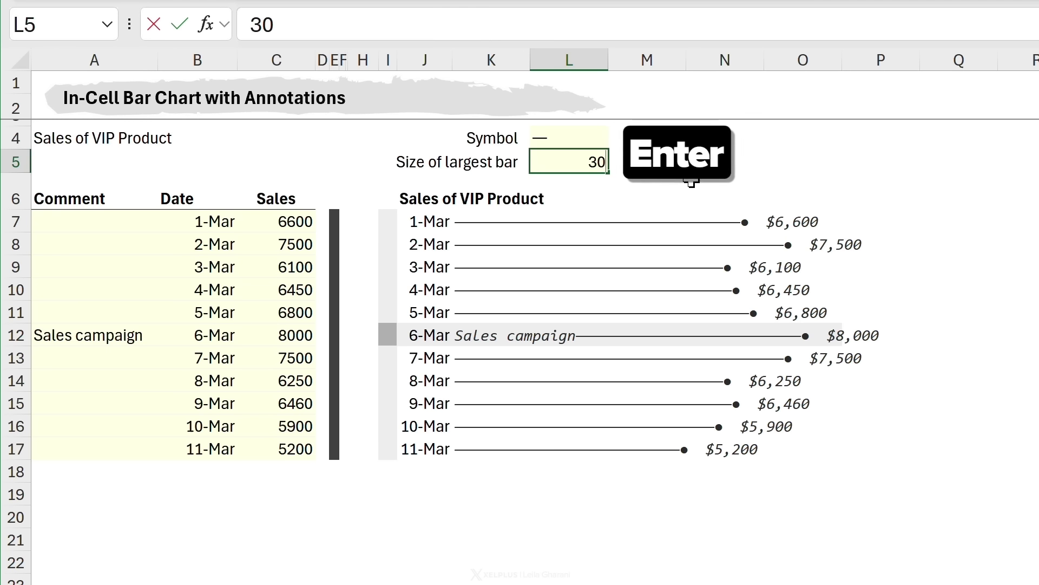
key(Return)
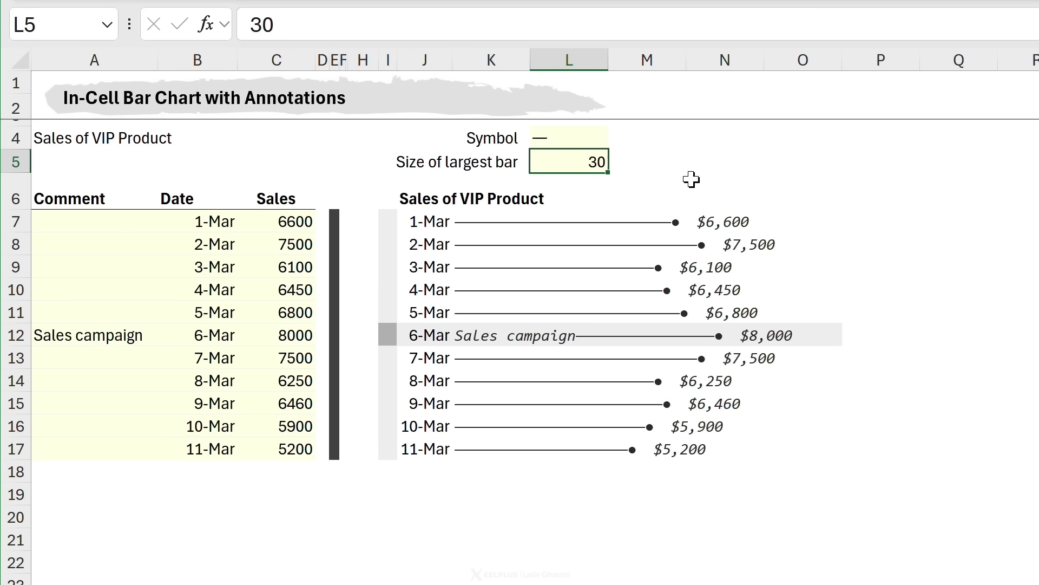
click(546, 138)
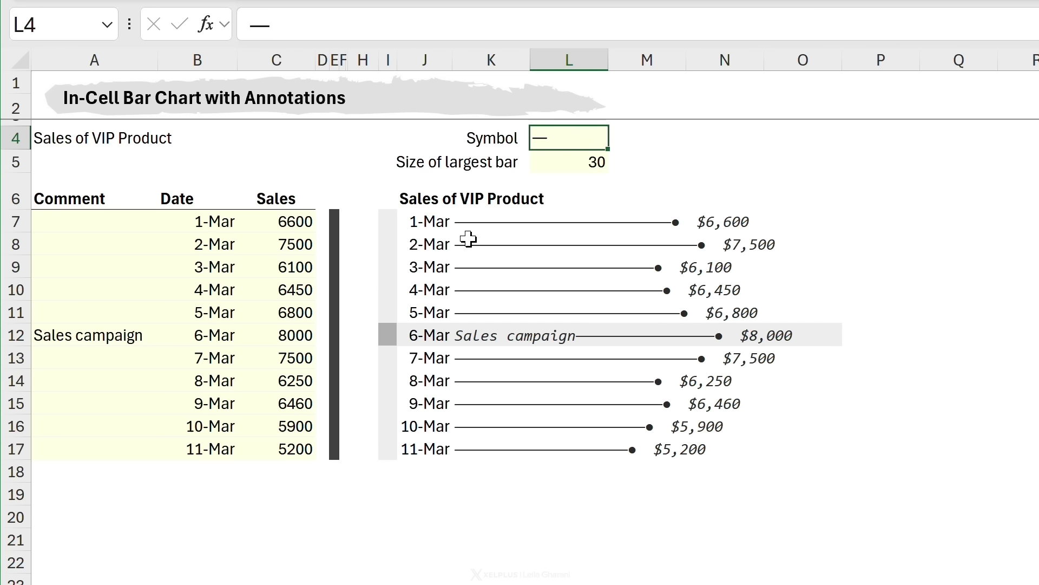
Add the comments 'Annoucement' for 2-Mar and 'VIP campaign' for 7-Mar
click(50, 245)
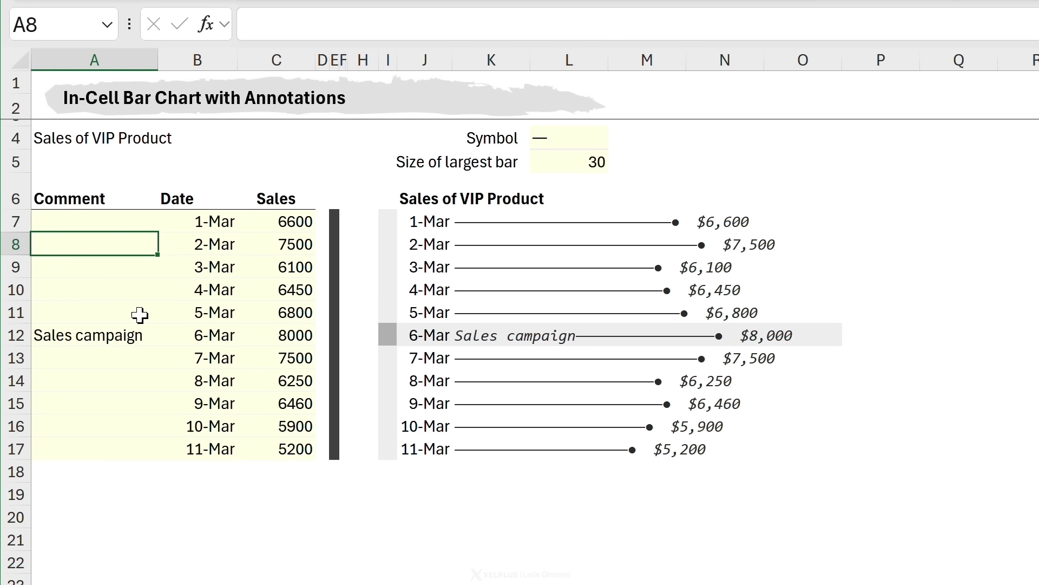
text(Annou)
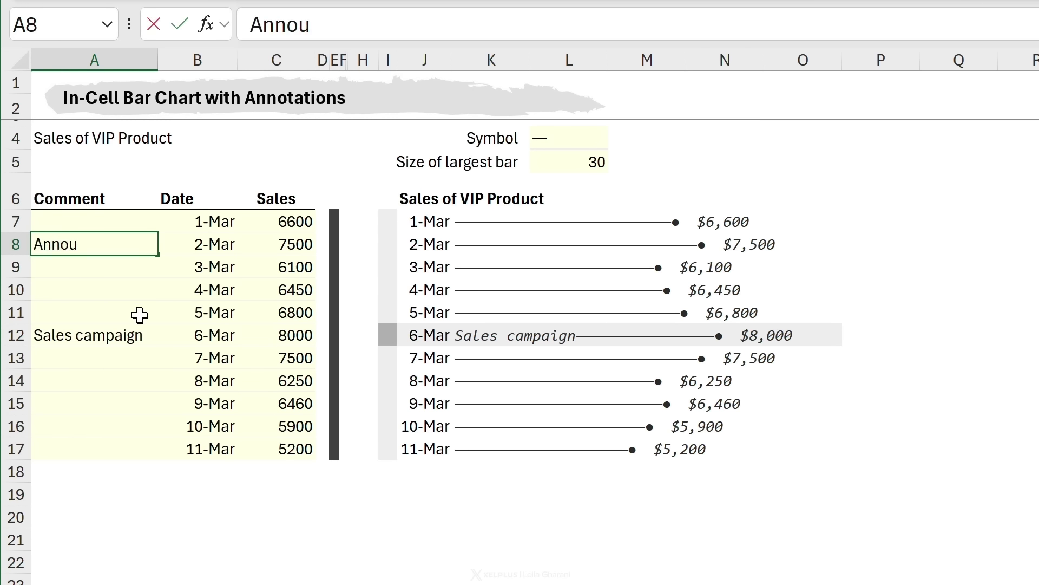
text(cement)
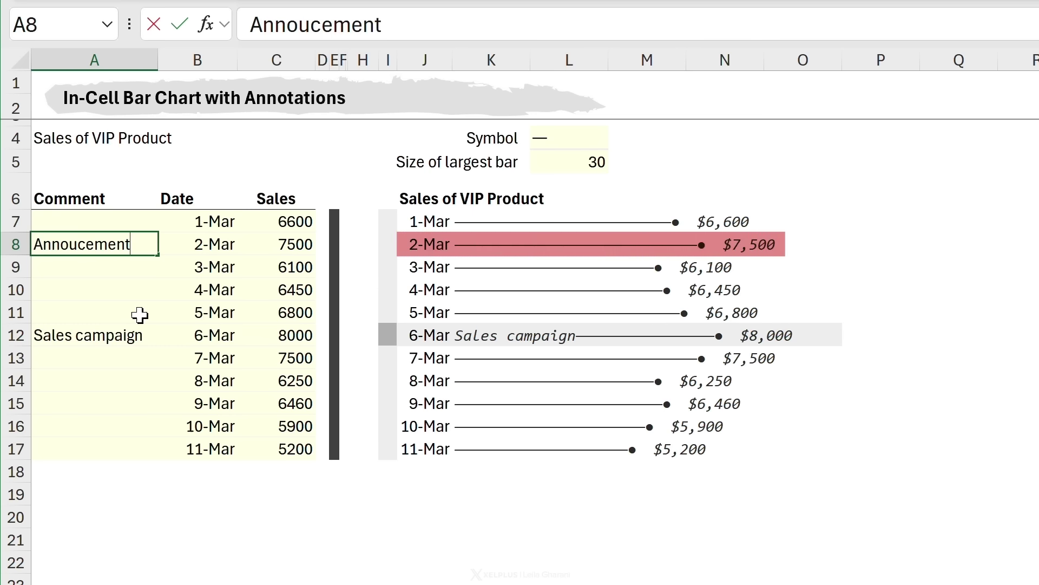
key(Return)
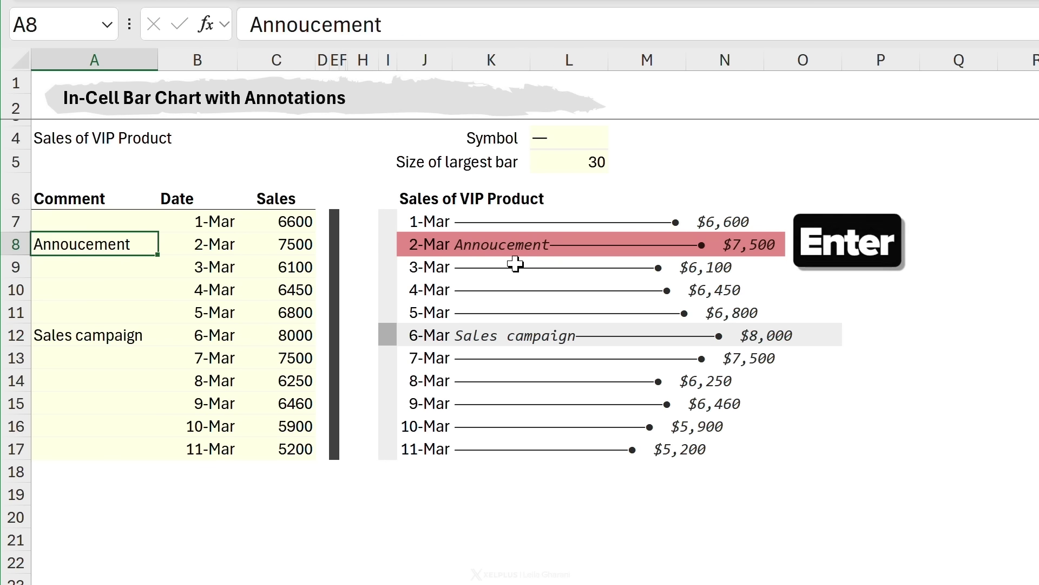
click(110, 364)
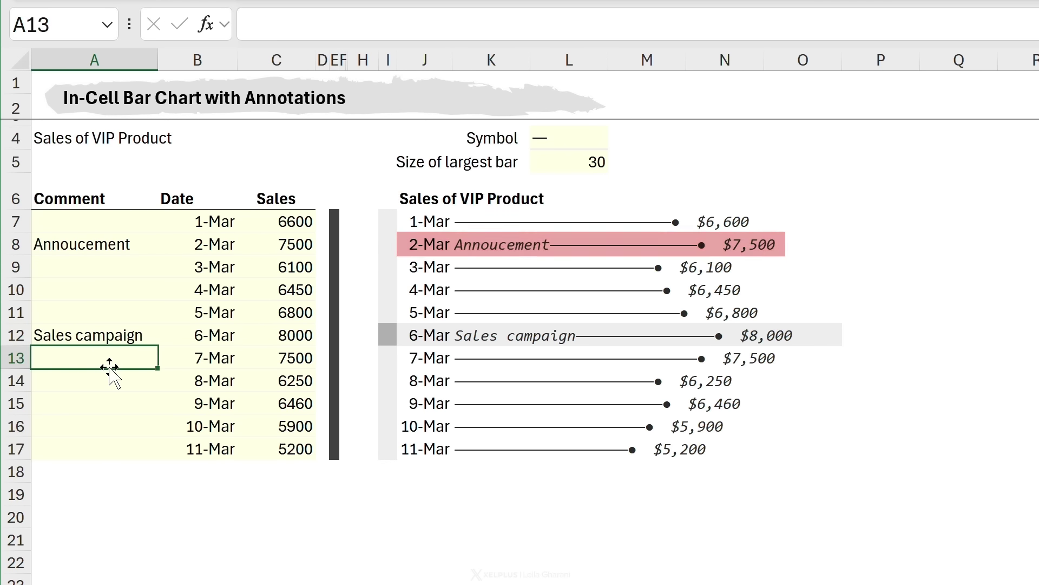
text(VIP cam)
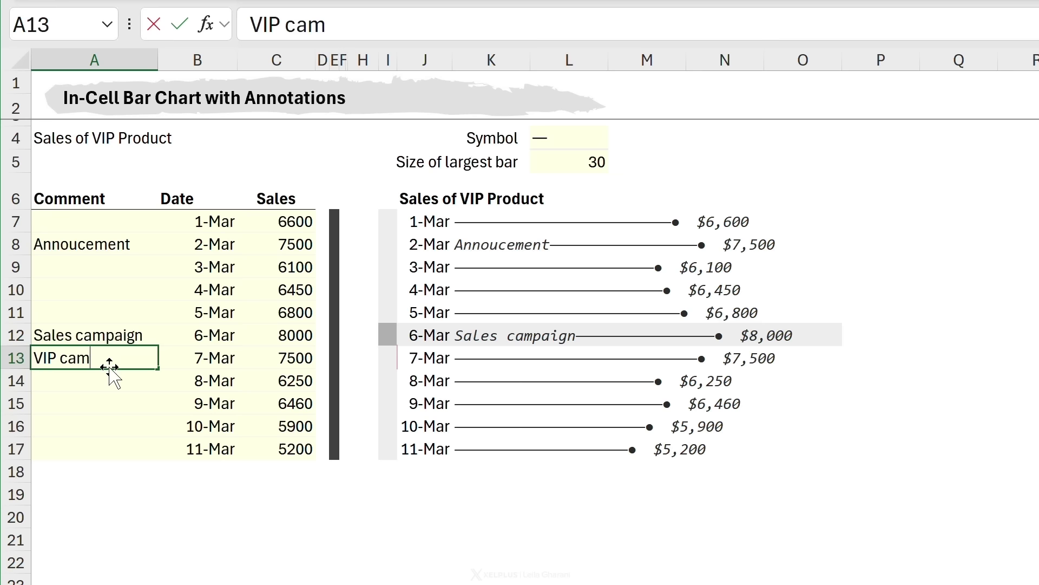
text(paign)
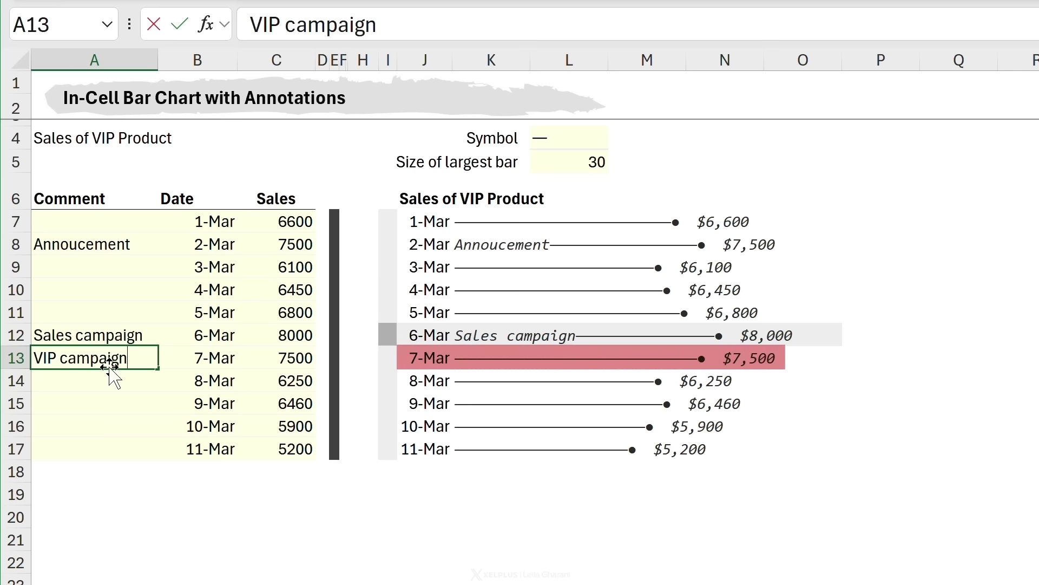
key(Return)
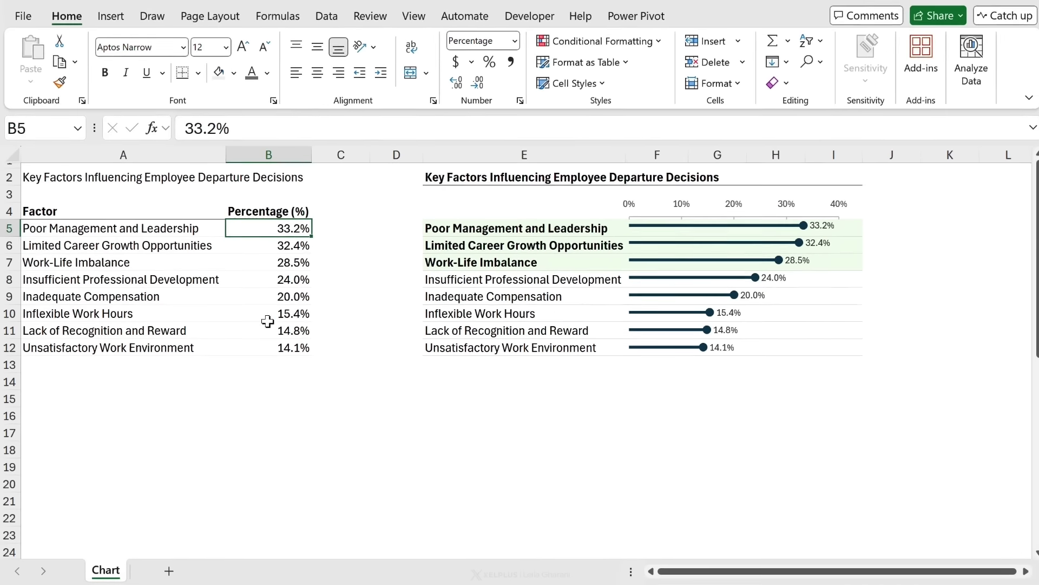
click(273, 326)
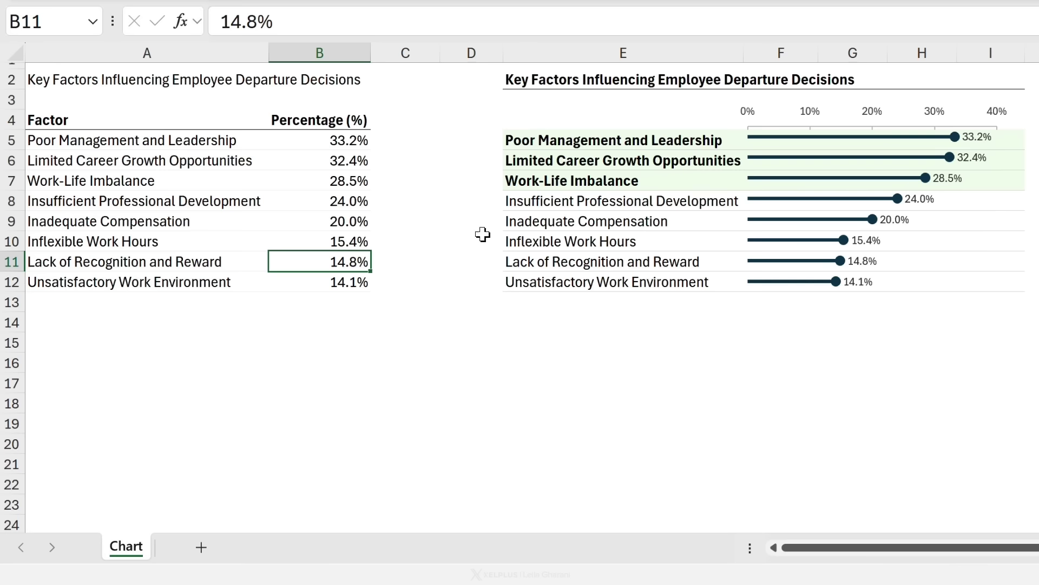
click(781, 129)
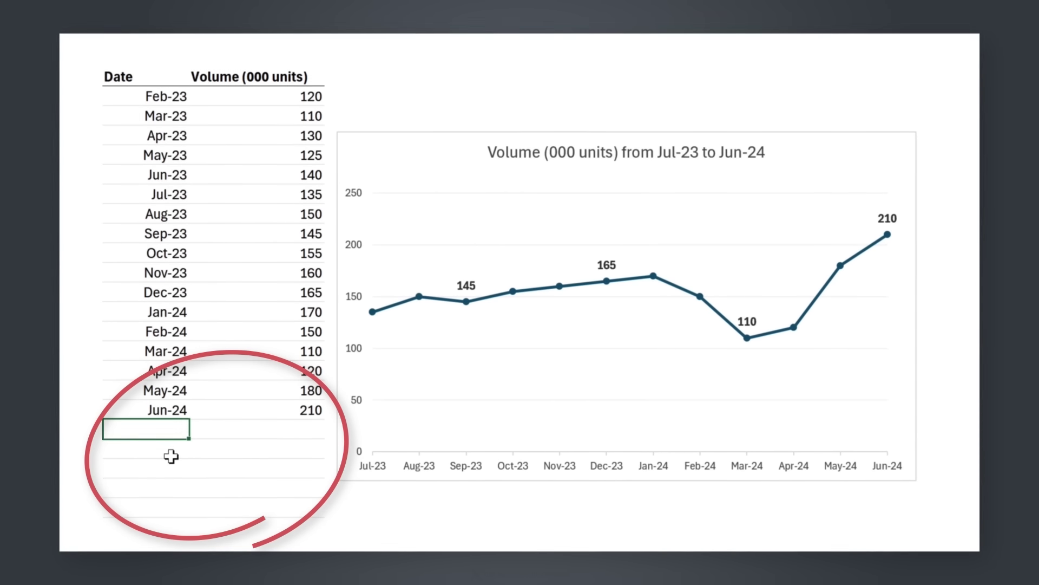
Add the Jul-24 and Aug-24 volume rows, then paste Book1's complaints table A2:C13 as values at McKinsey A6
text(Jul-24	200 Aug-24	210)
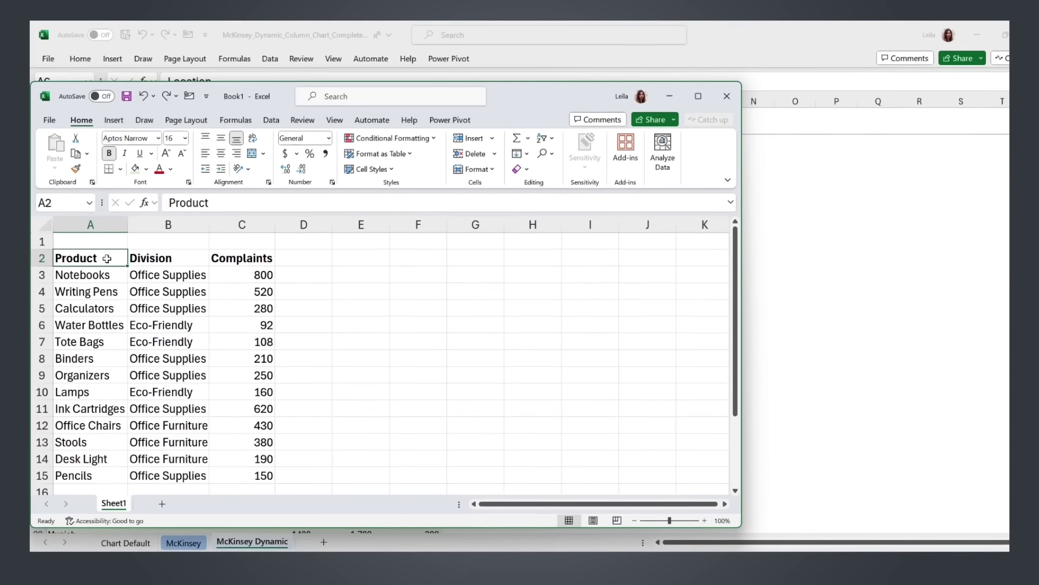
drag(116, 255, 284, 490)
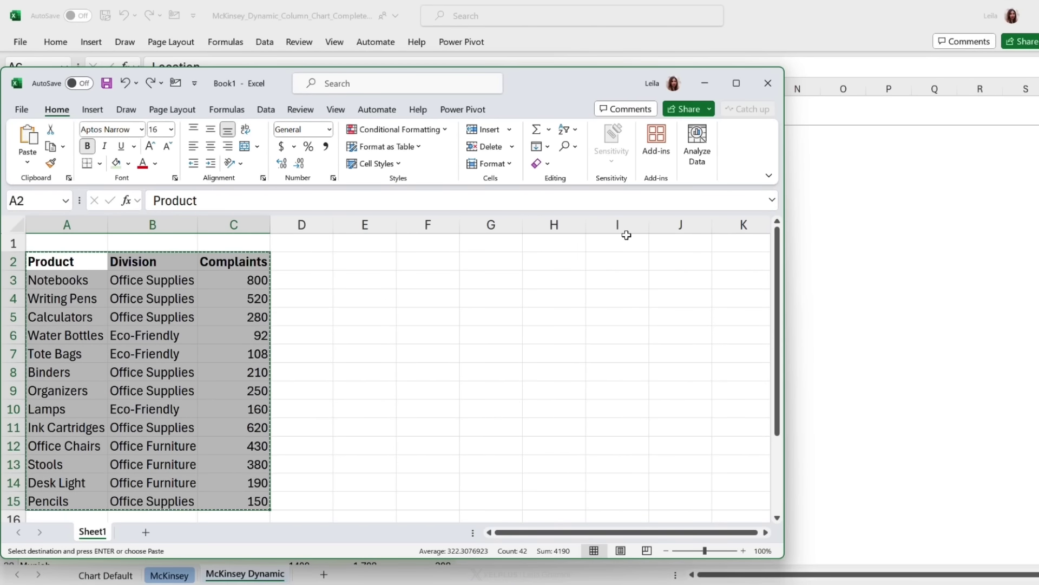
click(701, 87)
right_click(49, 161)
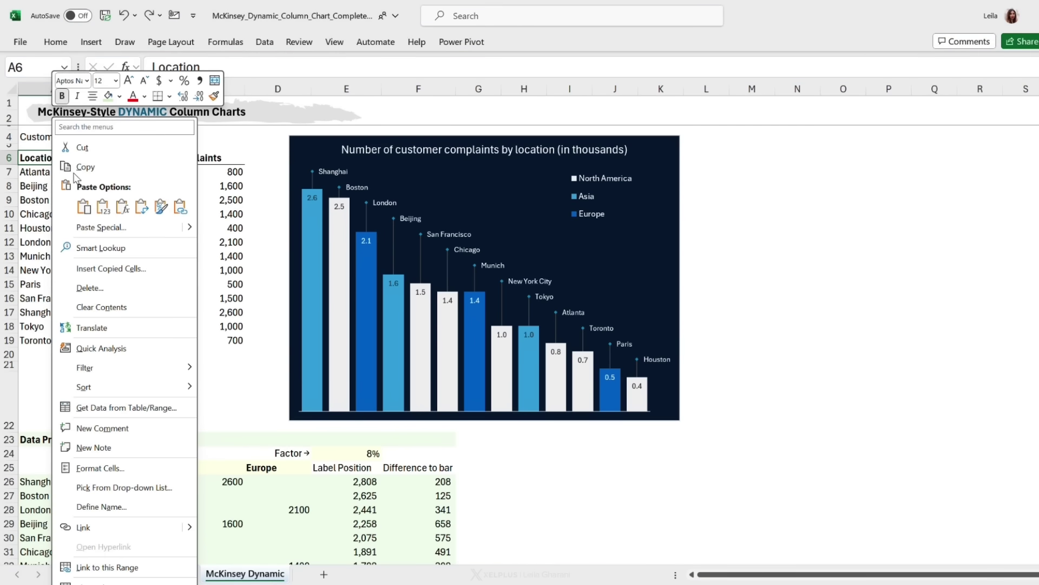
click(102, 207)
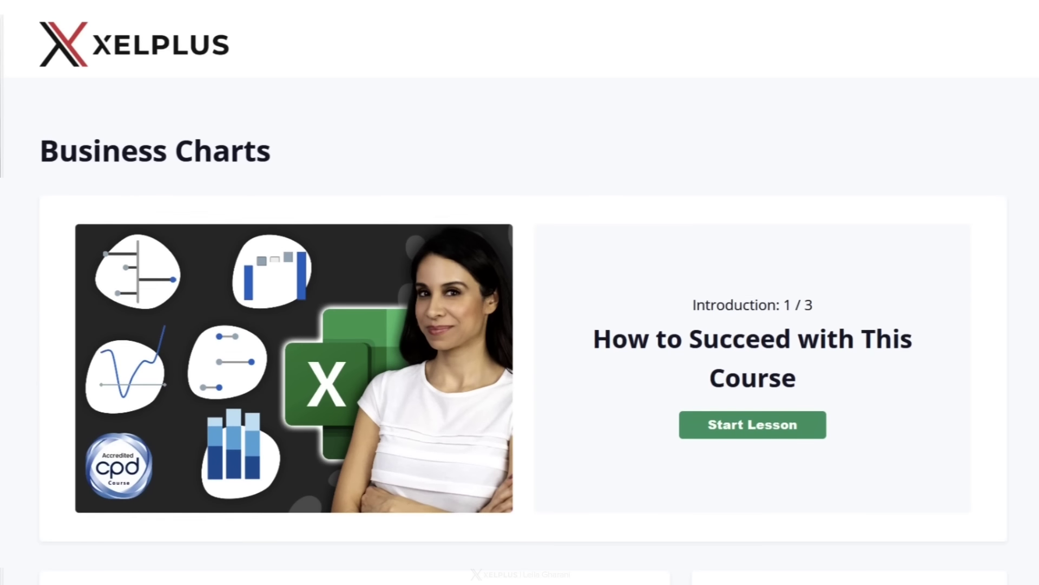
Scroll the Business Charts course page down to its Introduction lesson list
scroll(1029, 206, down, 10)
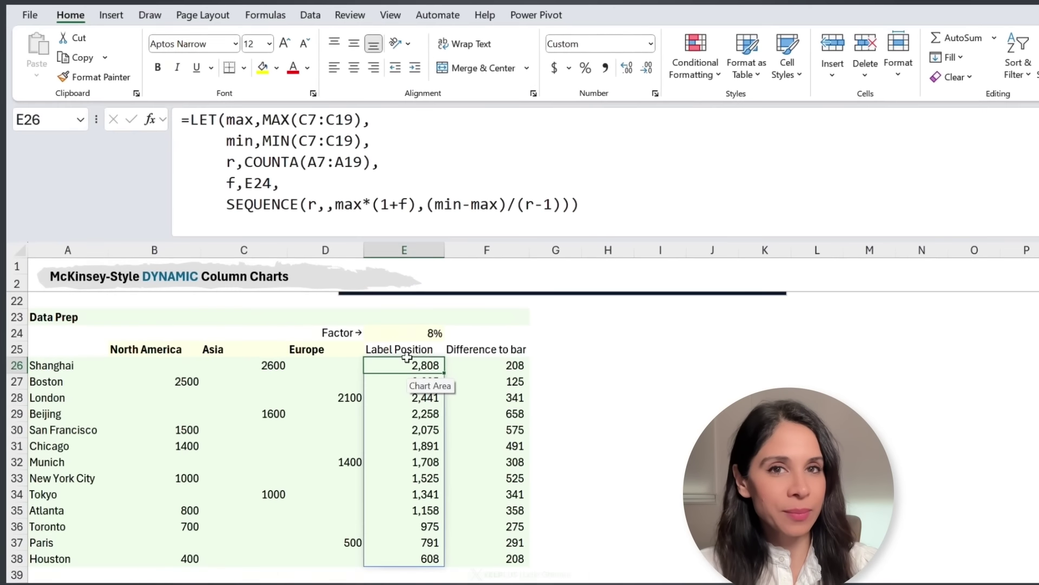
click(601, 197)
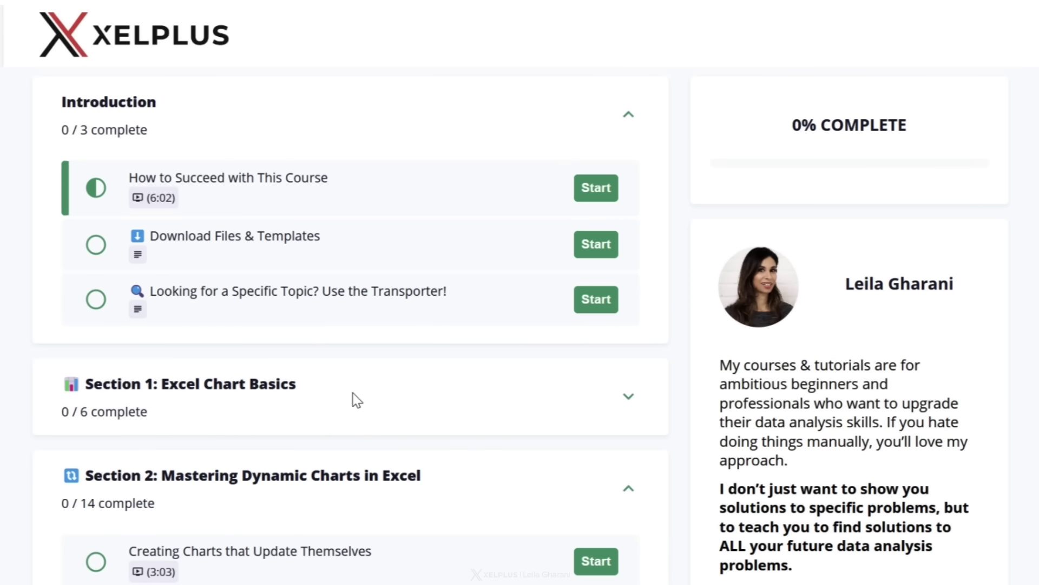
Expand Section 1: Excel Chart Basics and open the 'How to Pick the Right Chart' lesson
click(356, 399)
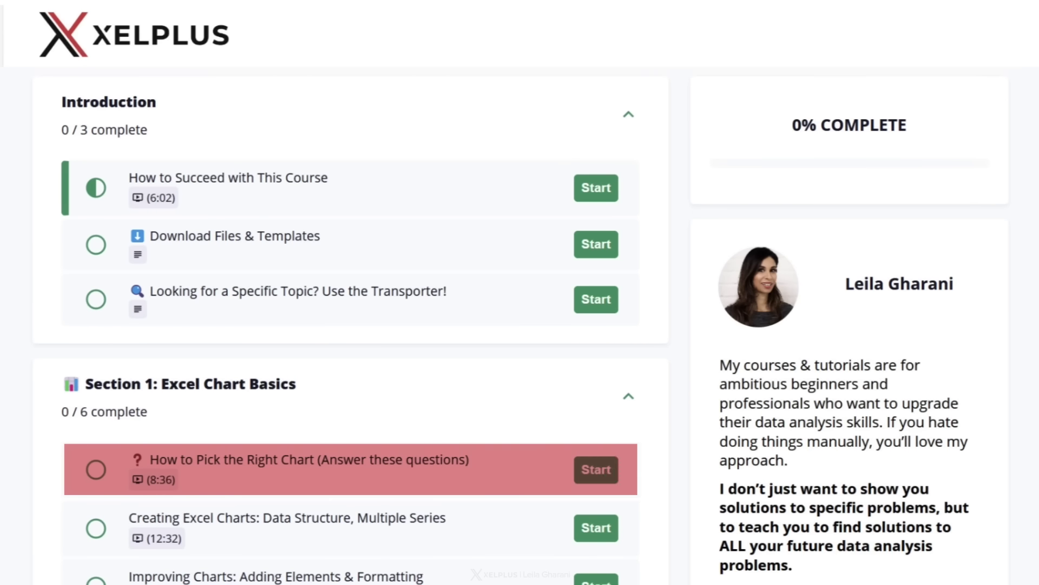
click(390, 466)
scroll(768, 246, down, 2)
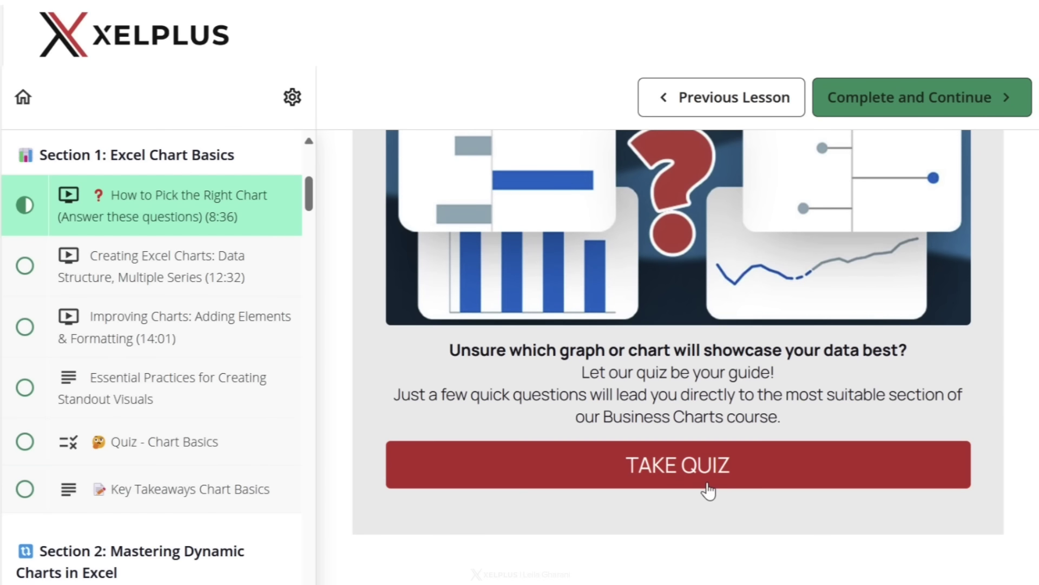